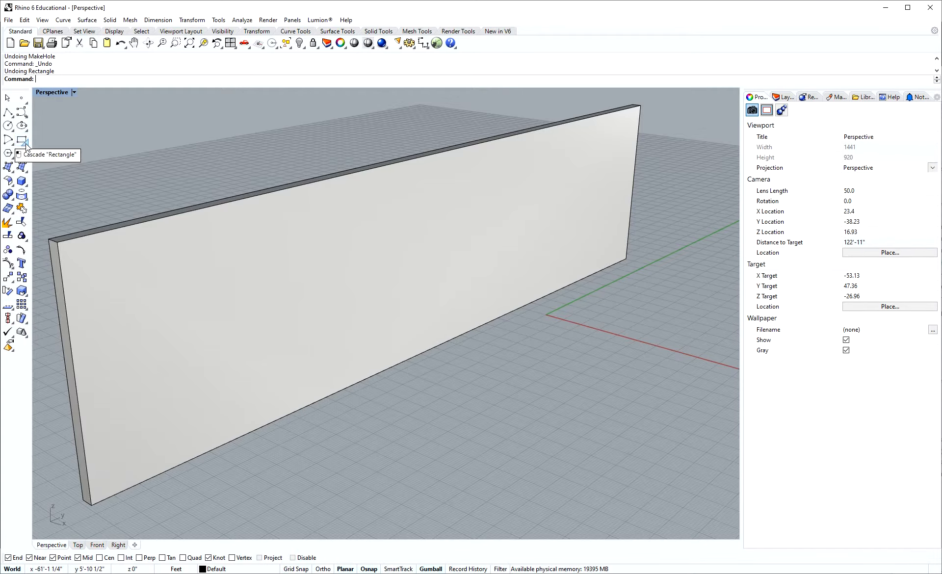
Step: Draw a vertical rectangle 3 feet wide and 7 feet high for a door, standing on the wall's front bottom edge
{"action": "left_click", "coordinate": [26, 146]}
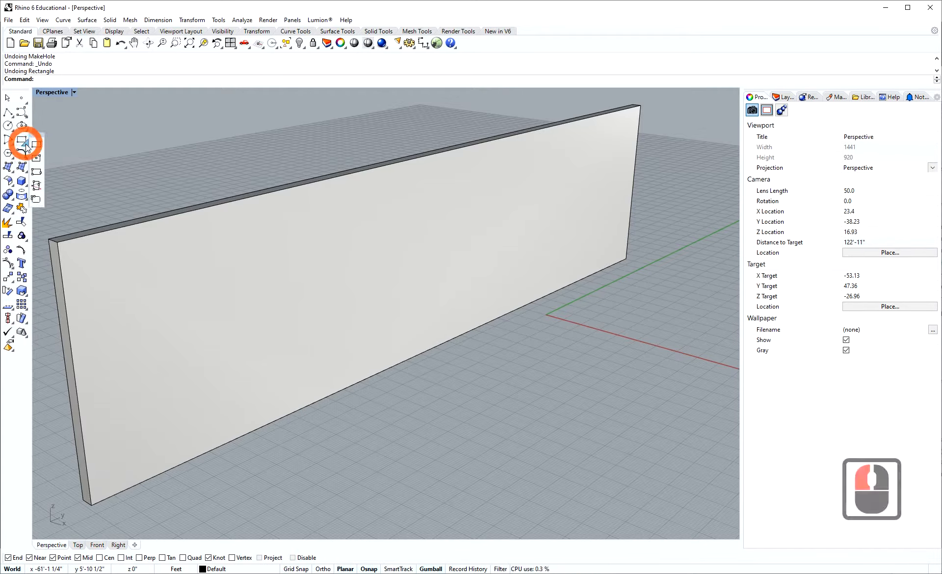
{"action": "left_click", "coordinate": [36, 187]}
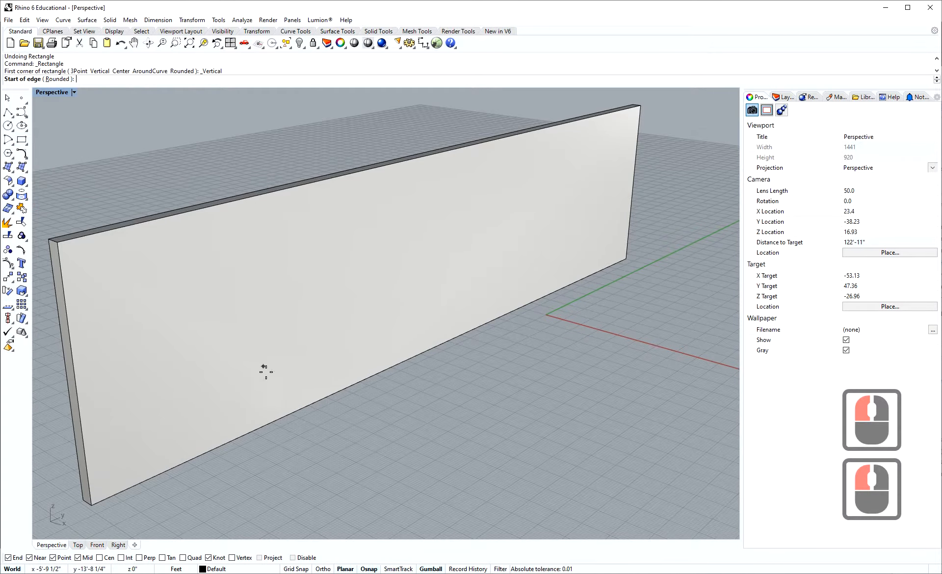
{"action": "left_click", "coordinate": [309, 404]}
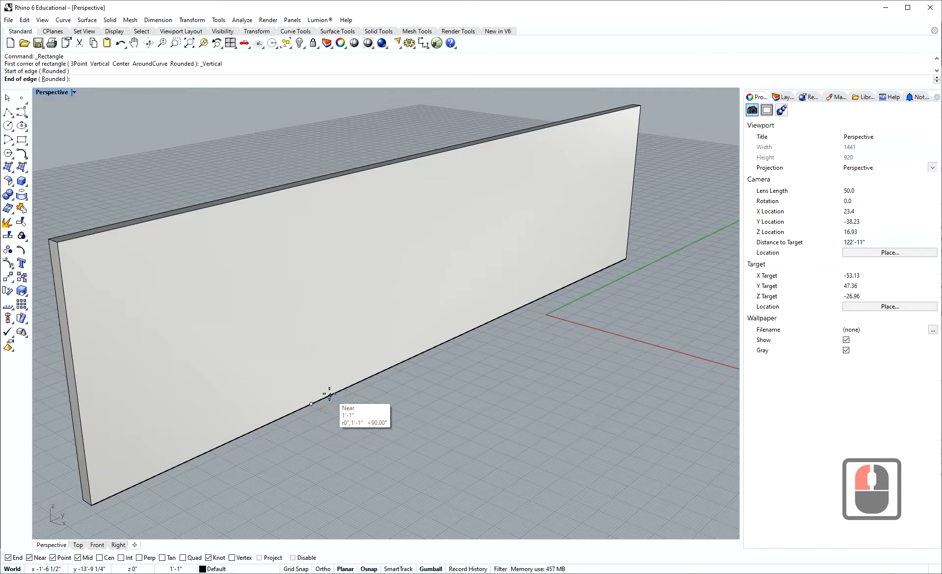
{"action": "type", "text": "3"}
{"action": "key", "text": "Return"}
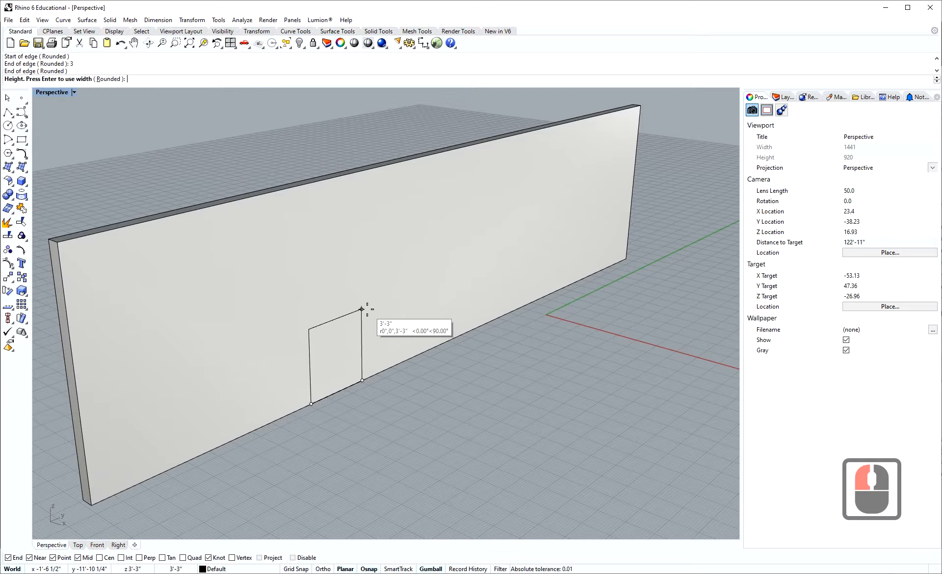
{"action": "type", "text": "7"}
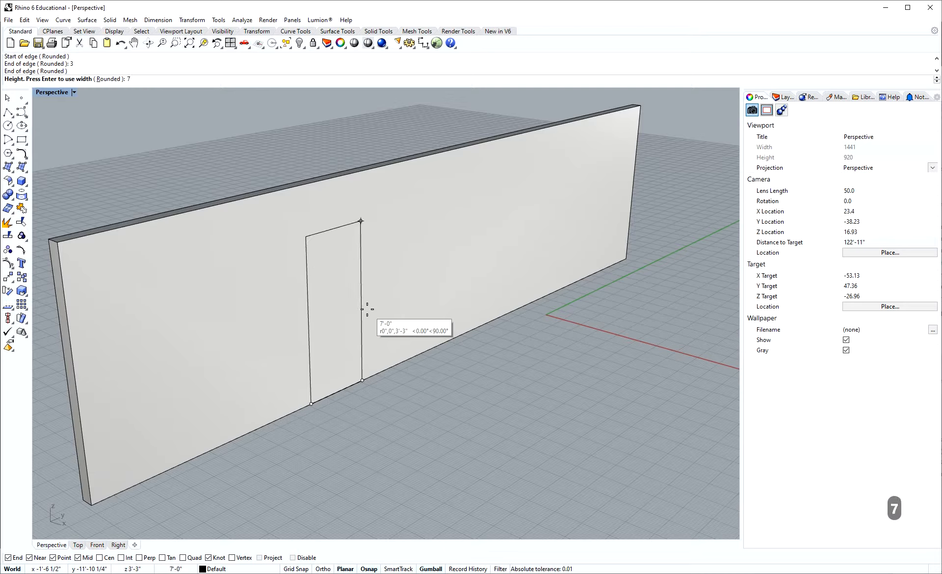
{"action": "key", "text": "Return"}
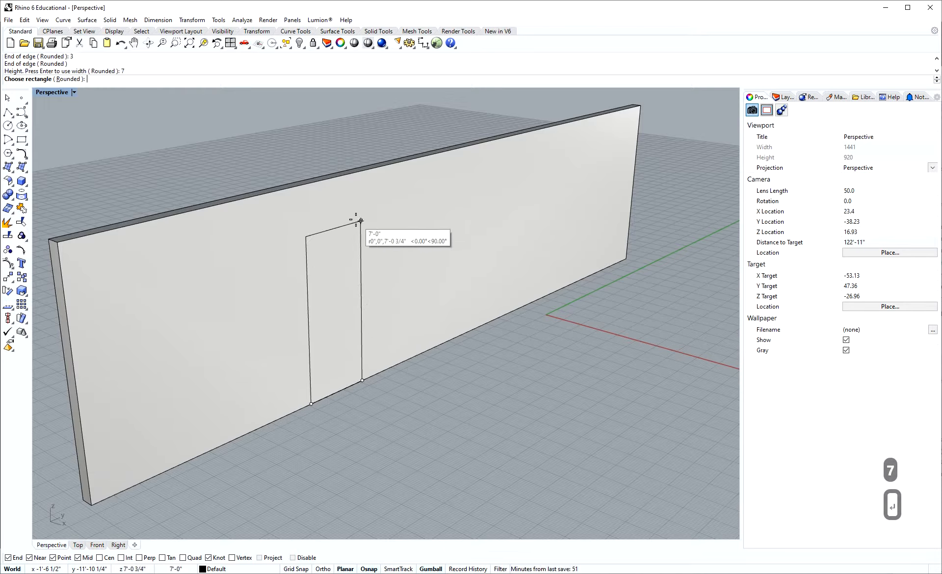
{"action": "left_click", "coordinate": [361, 211]}
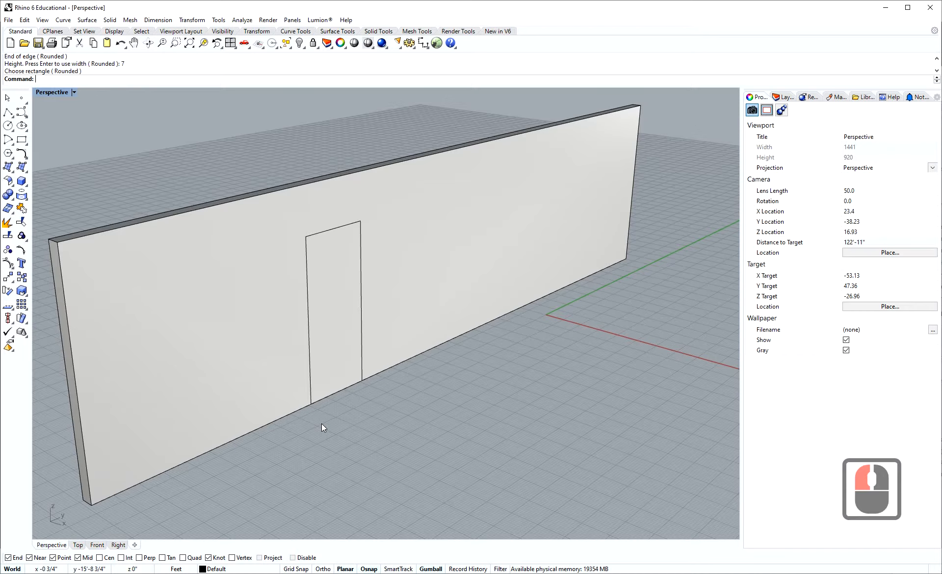
Step: Cut the door opening through the full thickness of the wall with MakeHole, using the door rectangle
{"action": "type", "text": "maho"}
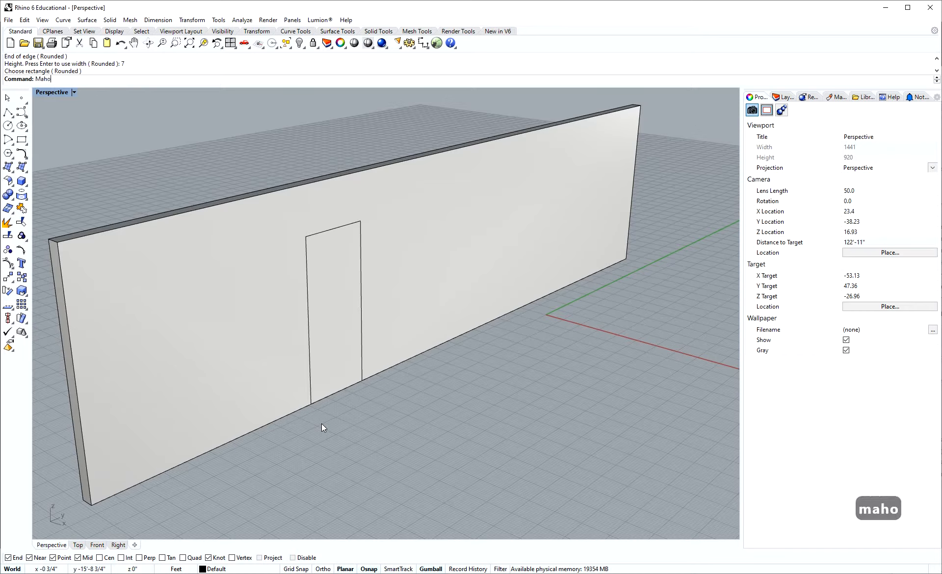
{"action": "key", "text": "BackSpace"}
{"action": "key", "text": "BackSpace"}
{"action": "type", "text": "kehole"}
{"action": "key", "text": "Return"}
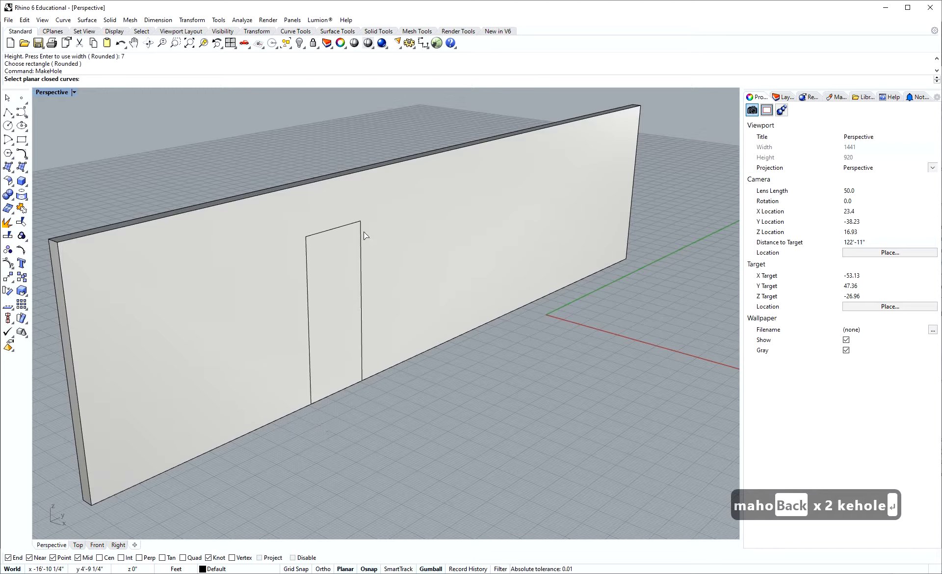
{"action": "left_click", "coordinate": [361, 266]}
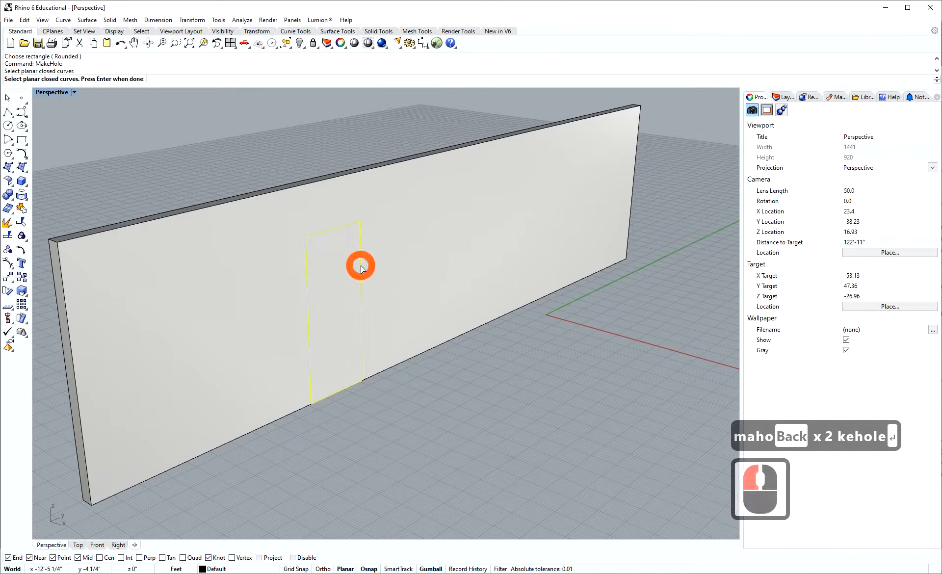
{"action": "key", "text": "Return"}
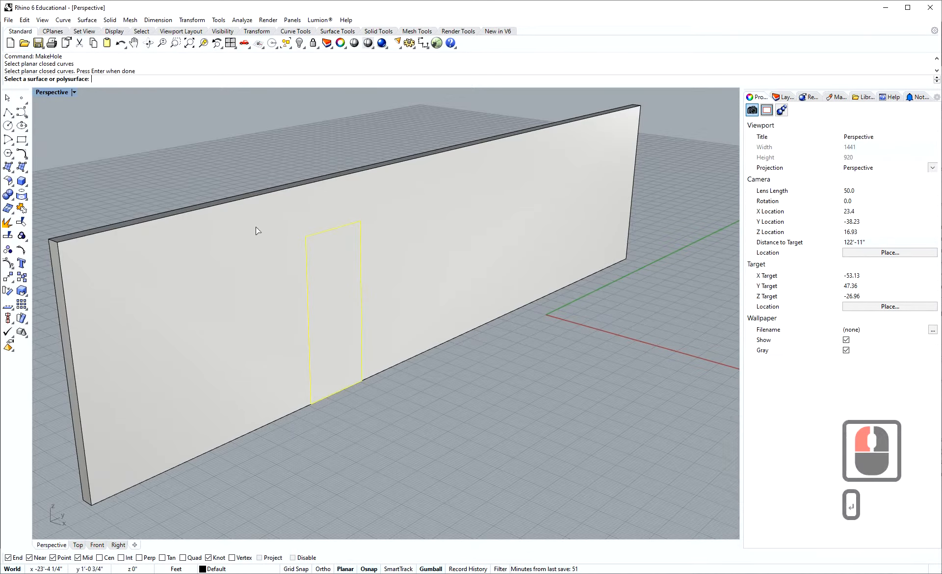
{"action": "left_click", "coordinate": [220, 271]}
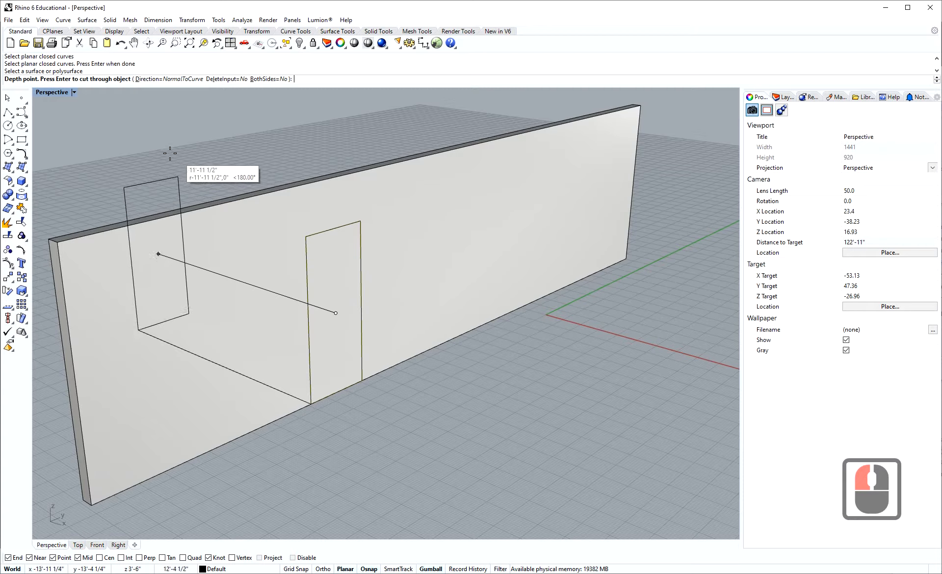
{"action": "key", "text": "Return"}
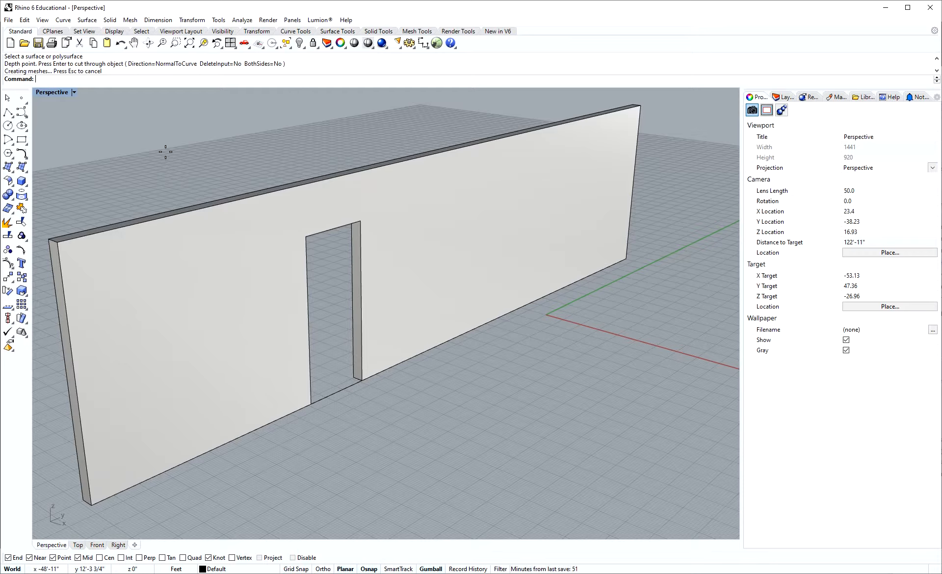
Step: Draw a vertical rectangle 5 feet wide and 3 feet high for a window on the wall's bottom edge, beyond the door
{"action": "type", "text": "rac"}
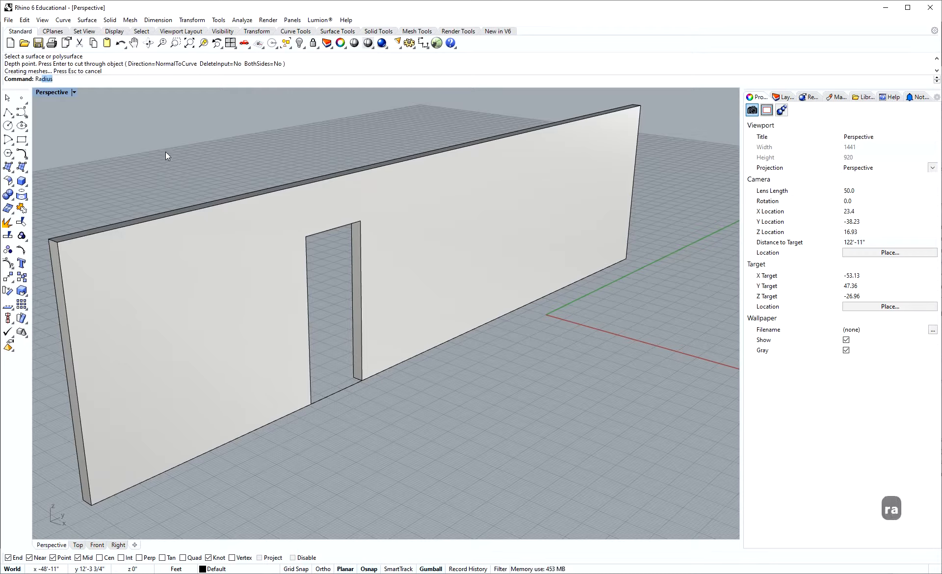
{"action": "key", "text": "BackSpace"}
{"action": "key", "text": "BackSpace"}
{"action": "type", "text": "ectangle"}
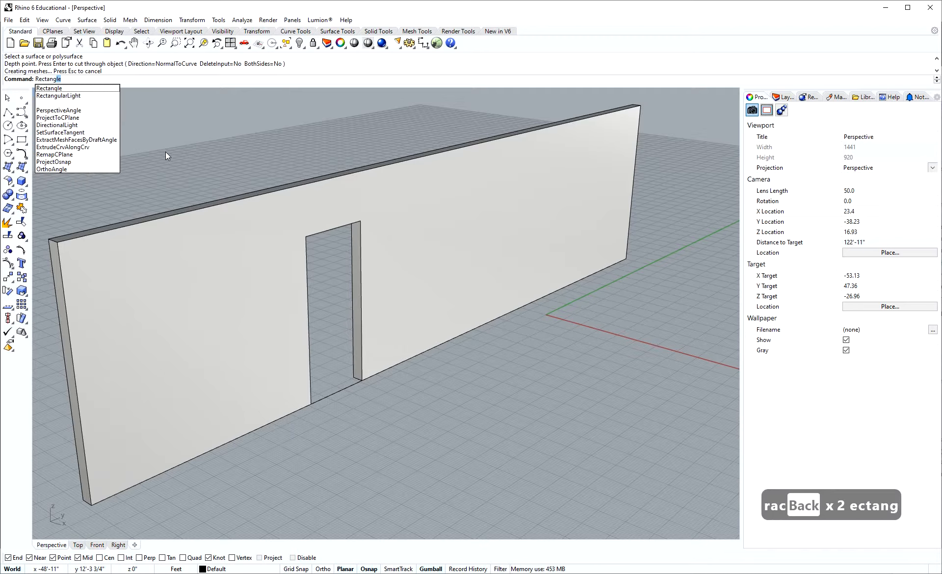
{"action": "key", "text": "Return"}
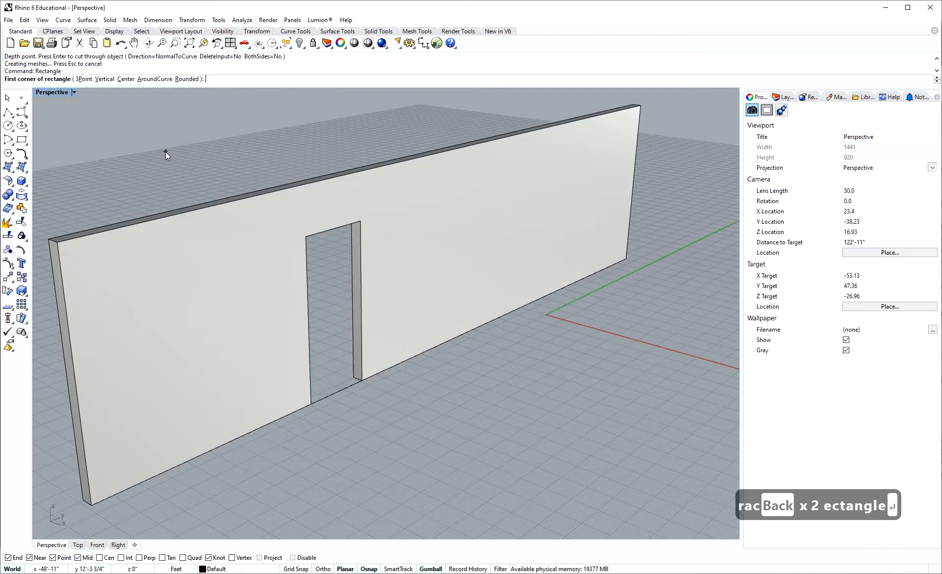
{"action": "left_click", "coordinate": [102, 80]}
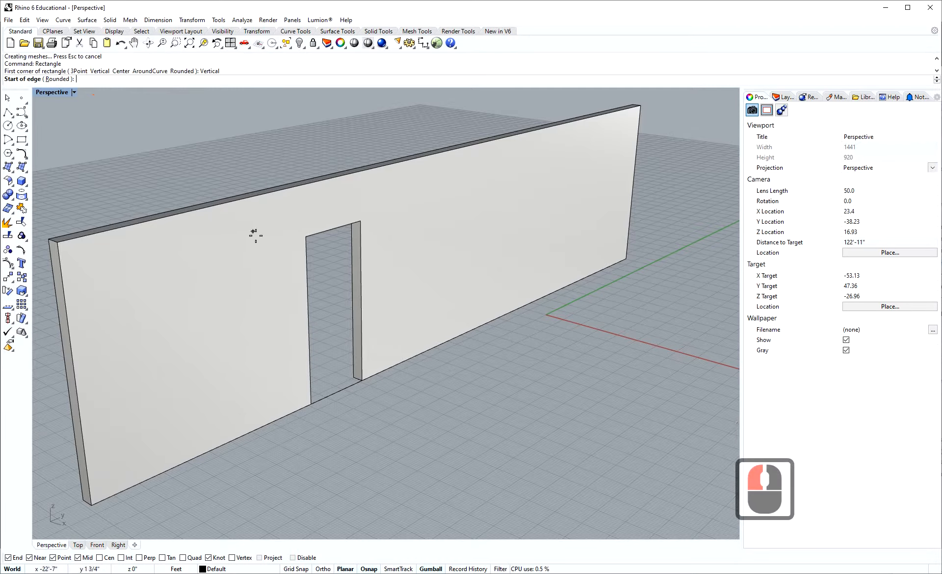
{"action": "left_click", "coordinate": [443, 343]}
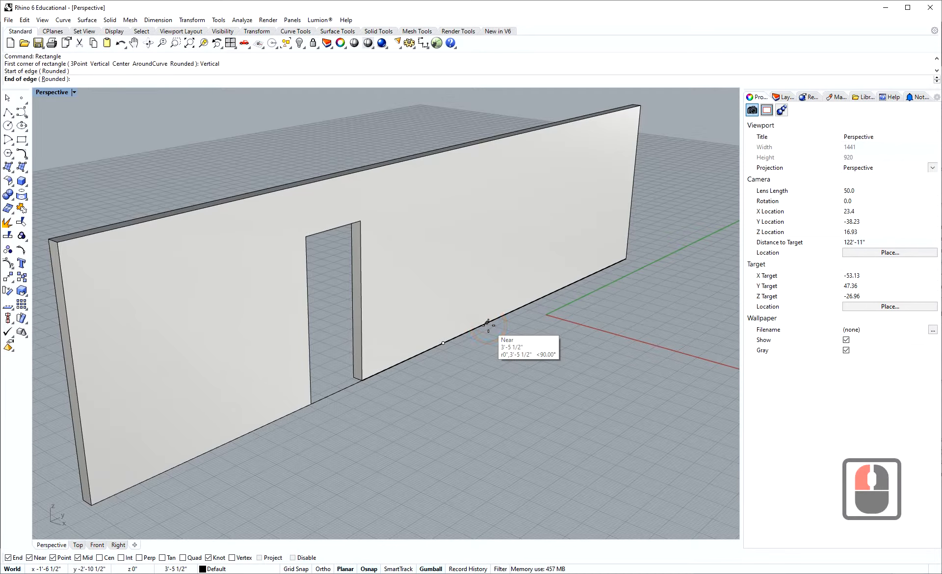
{"action": "type", "text": "5"}
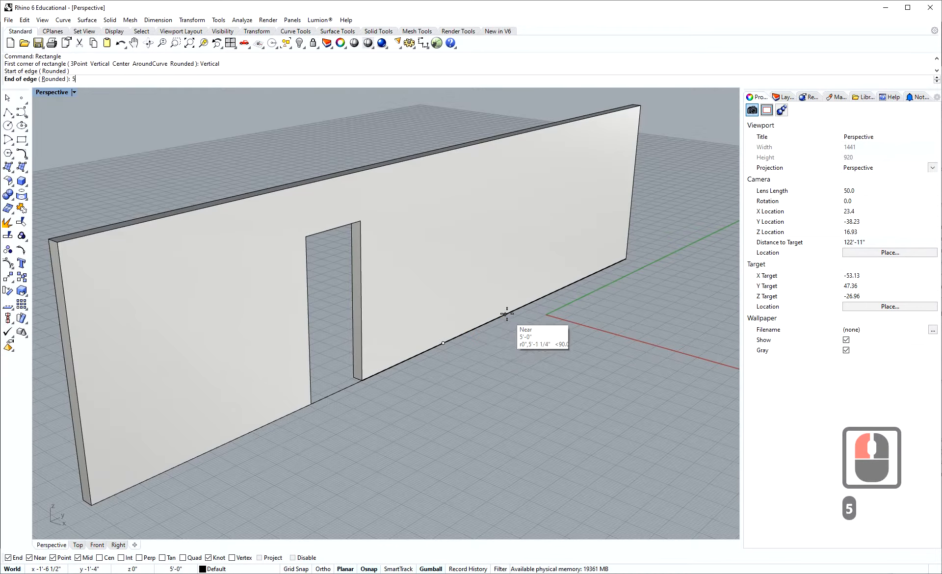
{"action": "left_click", "coordinate": [497, 321]}
{"action": "type", "text": "3"}
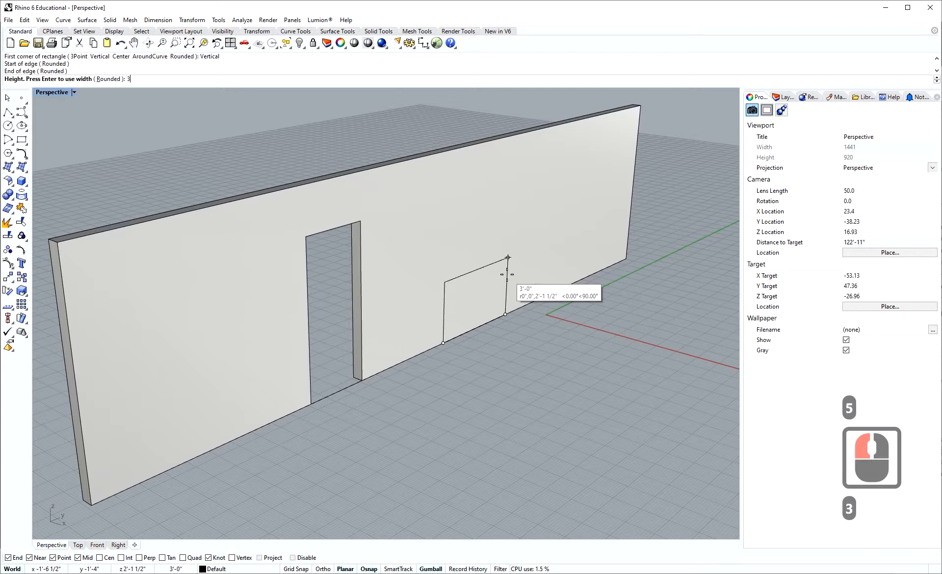
{"action": "left_click", "coordinate": [509, 260]}
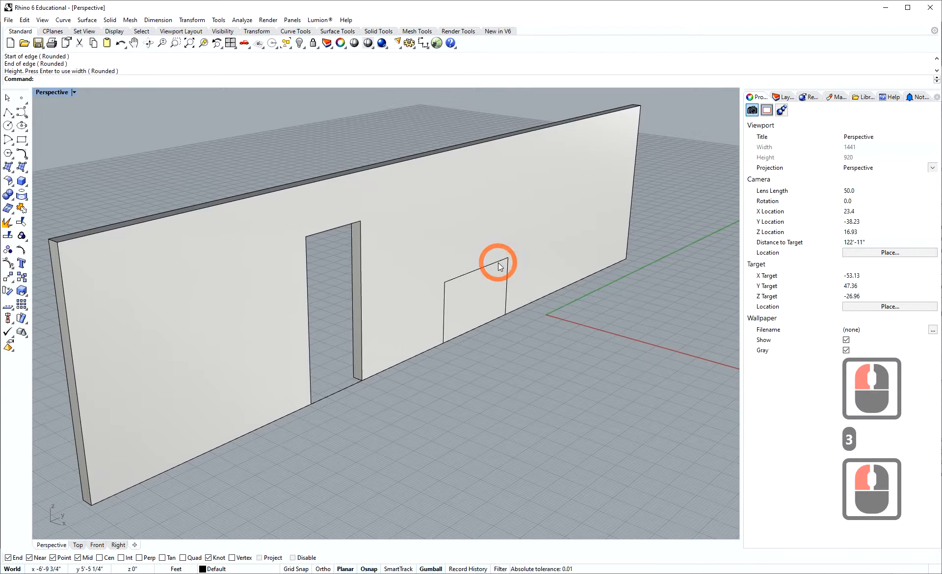
Step: Move the window rectangle straight up the wall face by 4 feet
{"action": "left_click", "coordinate": [494, 261]}
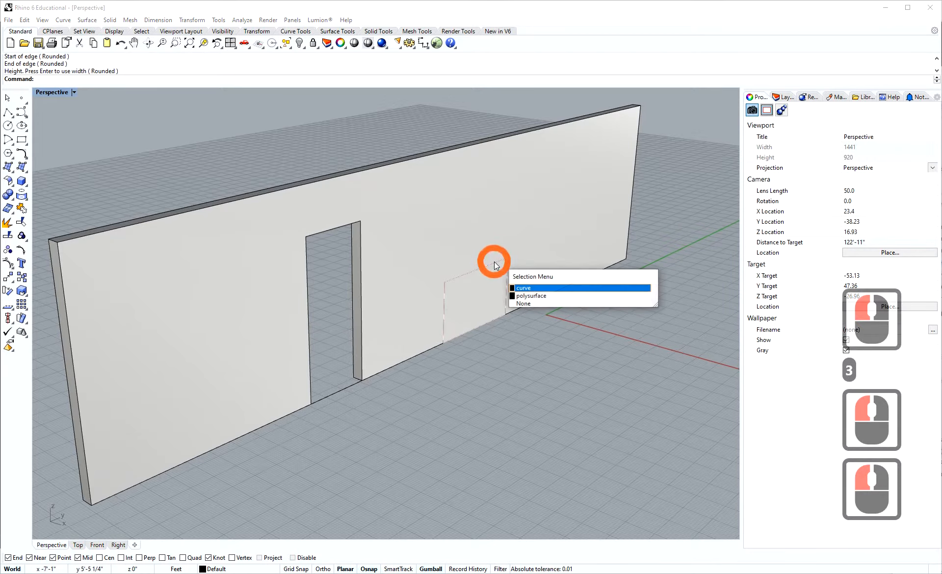
{"action": "left_click", "coordinate": [520, 286]}
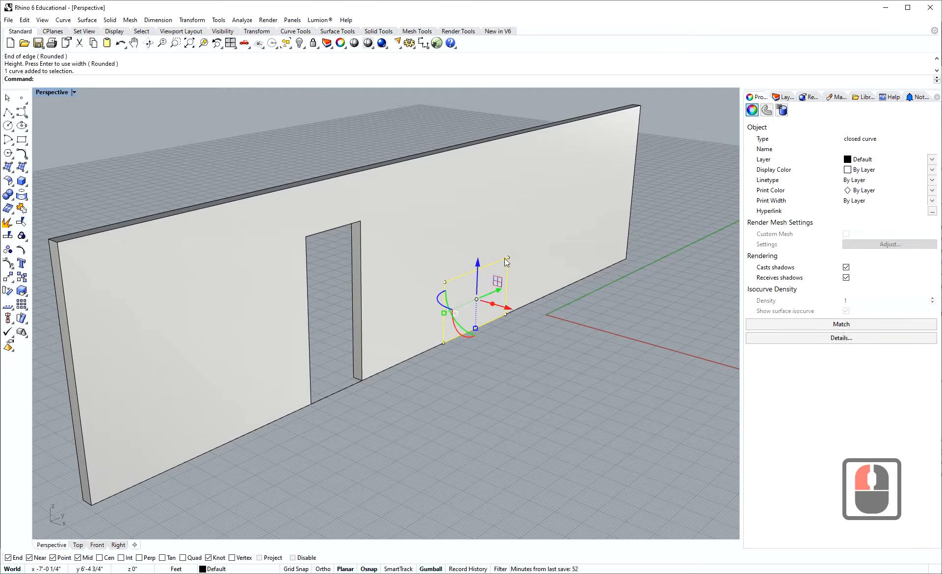
{"action": "left_click", "coordinate": [476, 263]}
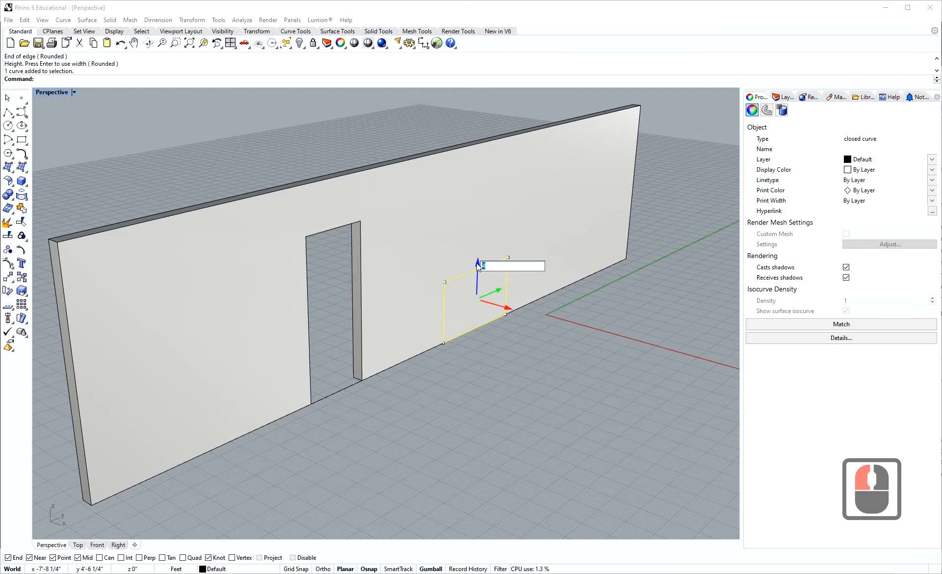
{"action": "key", "text": "Return"}
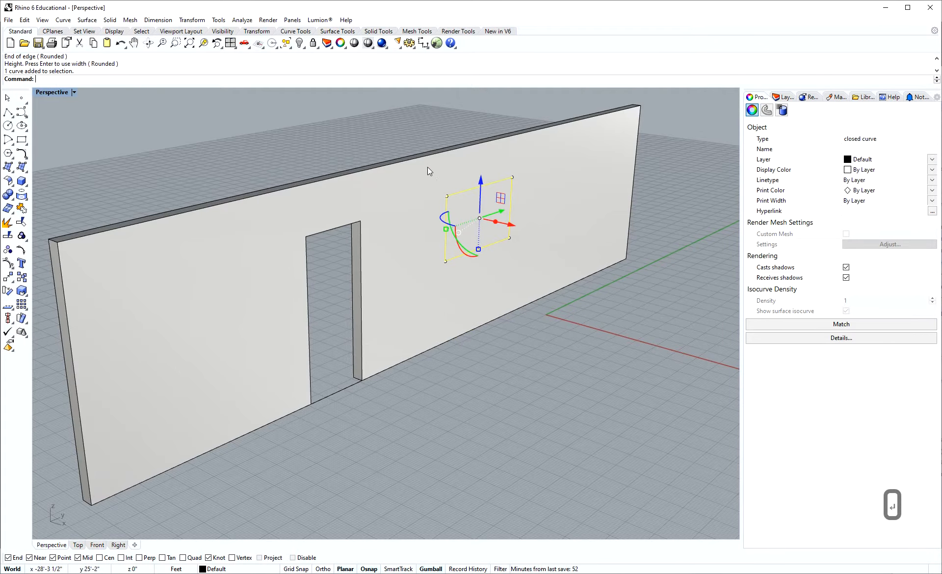
Step: Cut the window opening through the full thickness of the wall with MakeHole, using the raised rectangle
{"action": "type", "text": "mak"}
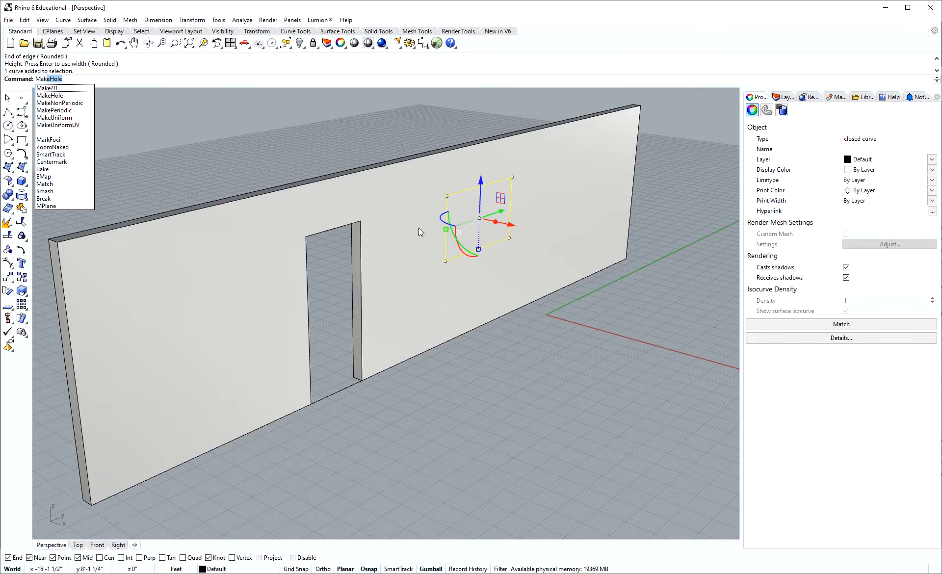
{"action": "key", "text": "Return"}
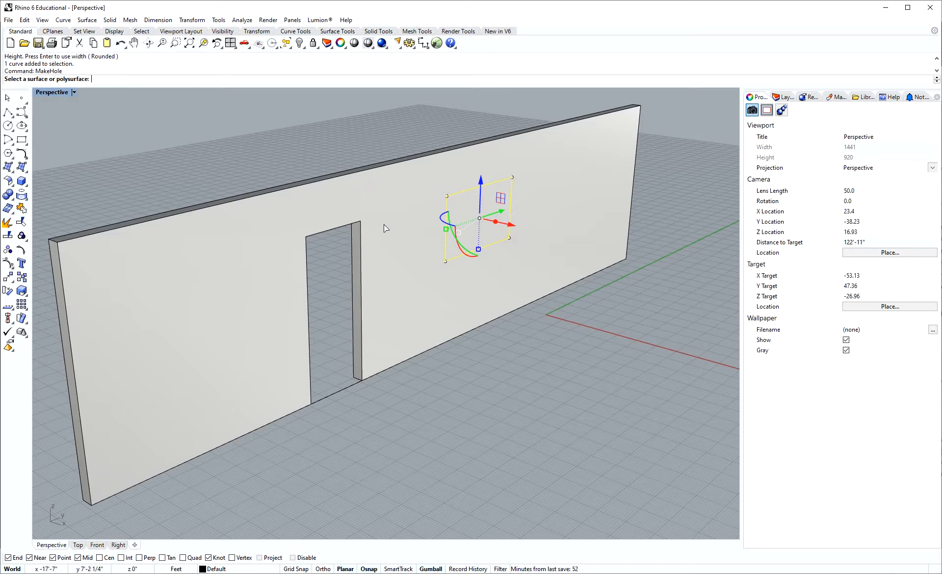
{"action": "left_click", "coordinate": [414, 222]}
{"action": "left_click", "coordinate": [354, 127]}
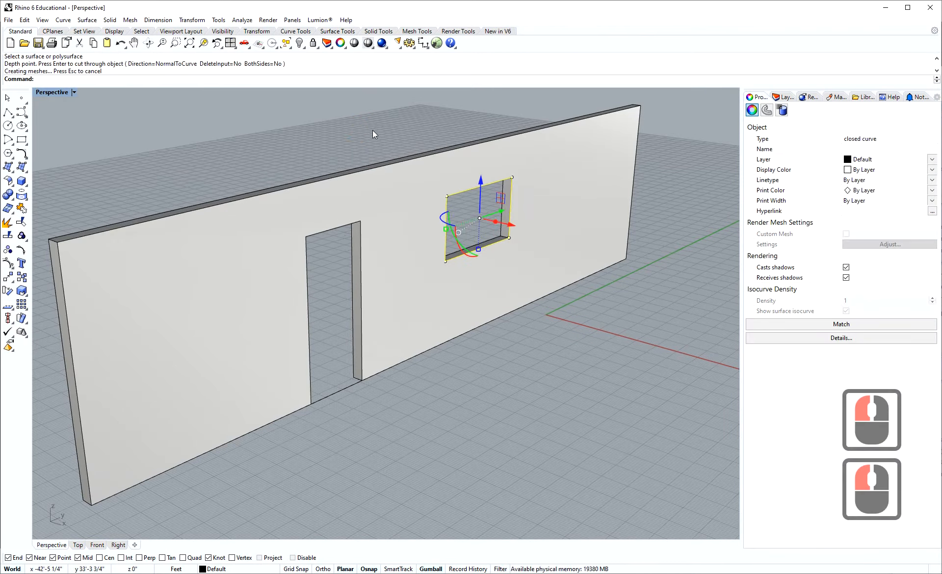
{"action": "left_click", "coordinate": [372, 130]}
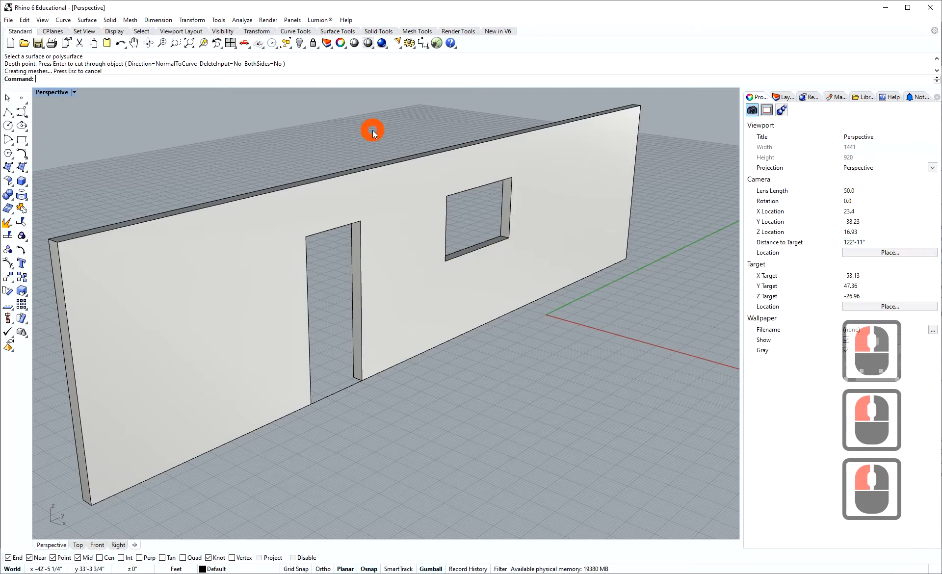
Step: Delete the leftover rectangle curves around the window and door openings
{"action": "left_click", "coordinate": [461, 192]}
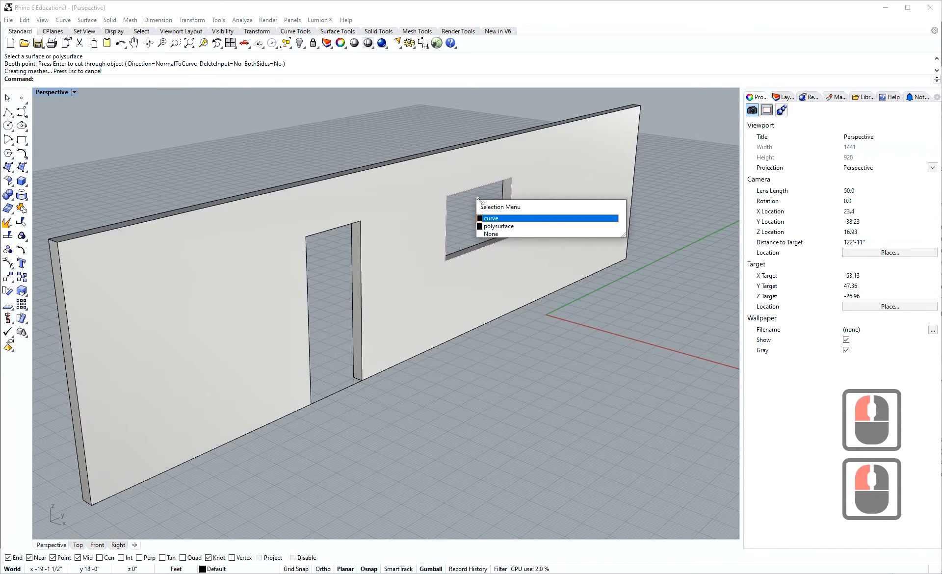
{"action": "left_click", "coordinate": [498, 218]}
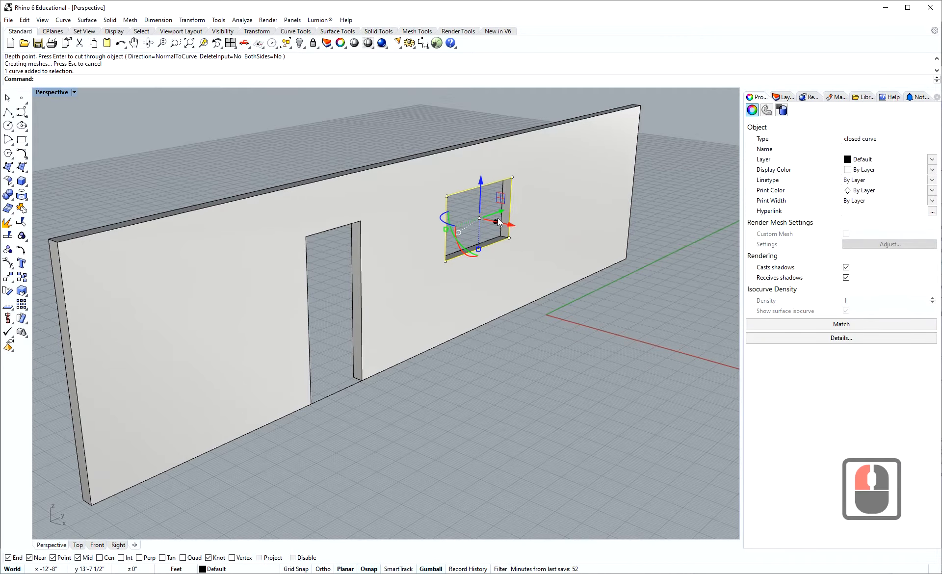
{"action": "key", "text": "Delete"}
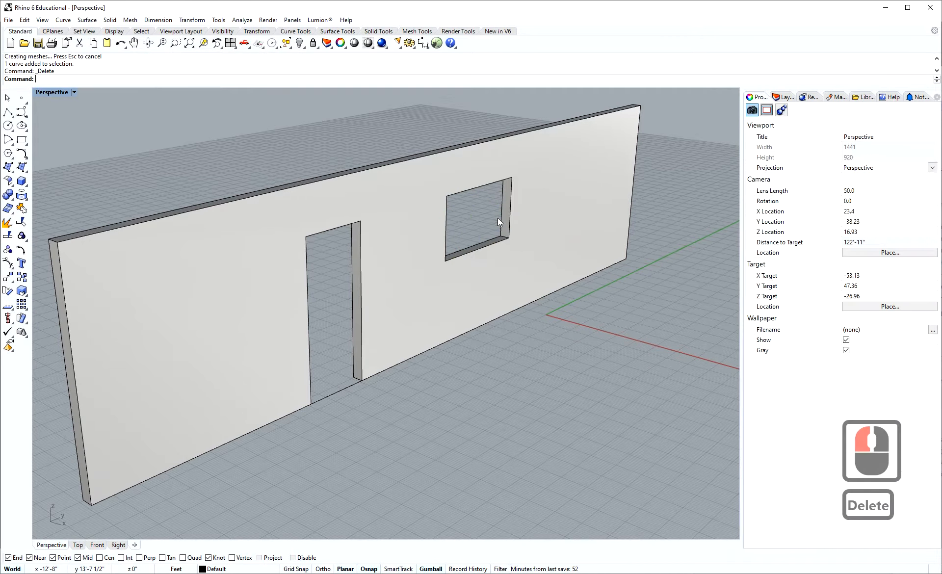
{"action": "left_click", "coordinate": [363, 325]}
{"action": "left_click", "coordinate": [390, 351]}
{"action": "key", "text": "Delete"}
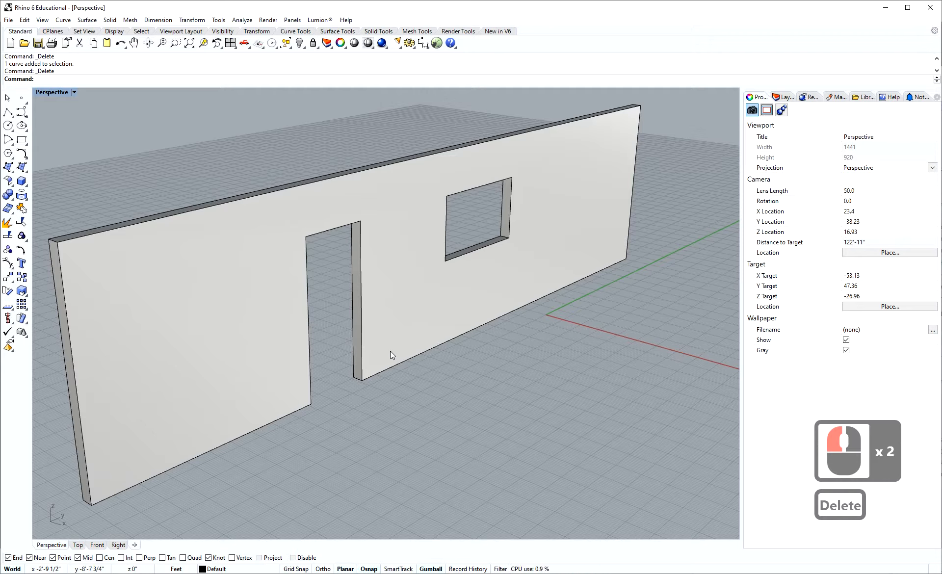
Step: Move the window opening horizontally 1 foot toward the door with MoveHole, using its upper corner as the base point
{"action": "type", "text": "Move"}
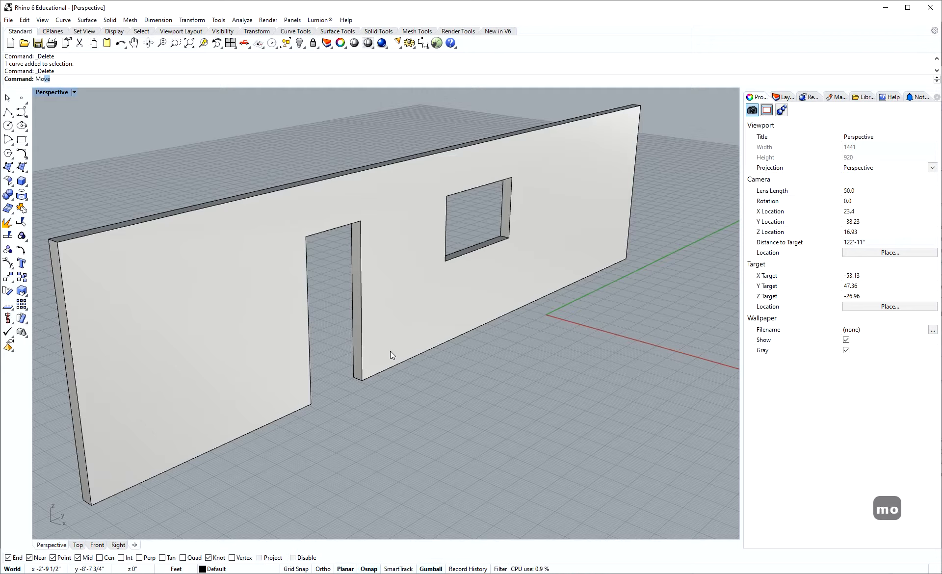
{"action": "type", "text": "Hole"}
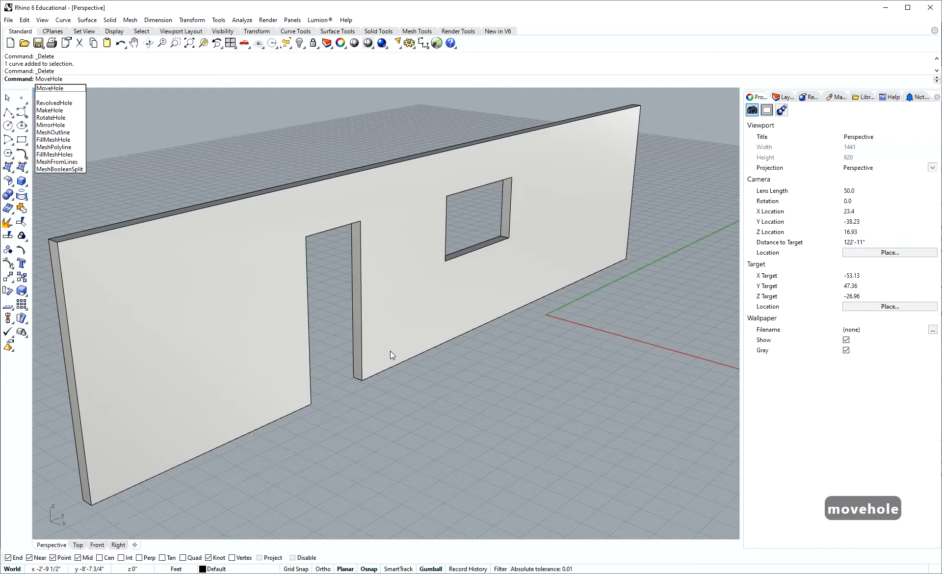
{"action": "key", "text": "Return"}
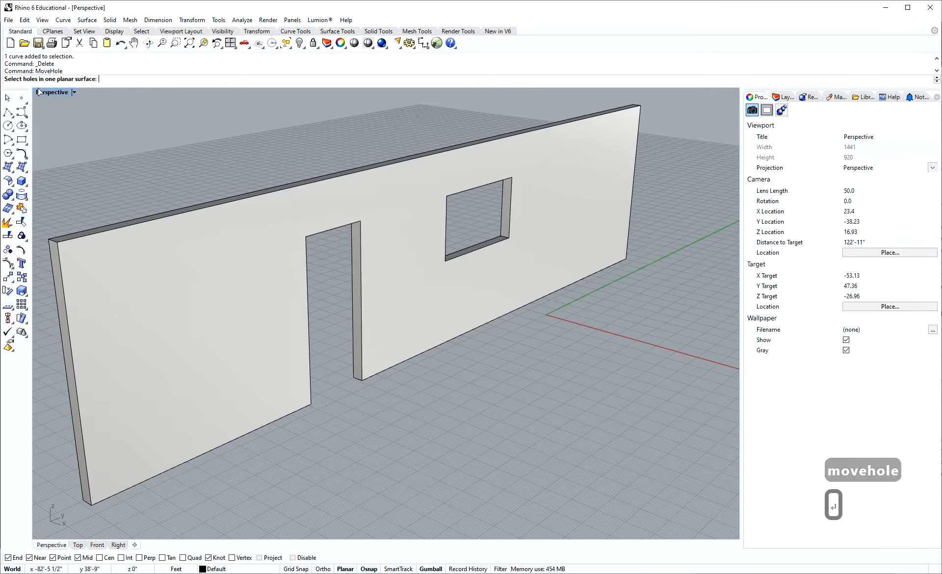
{"action": "left_click", "coordinate": [511, 191]}
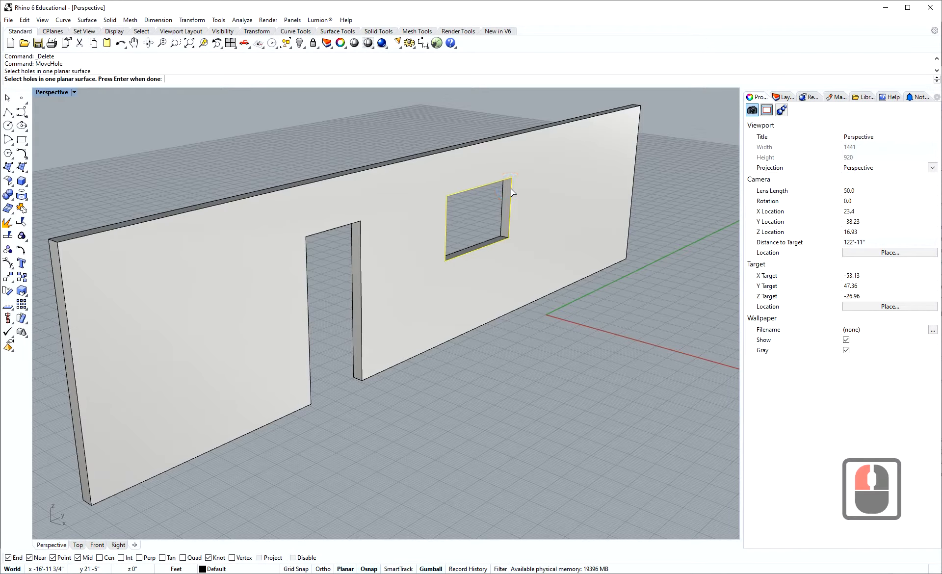
{"action": "key", "text": "Return"}
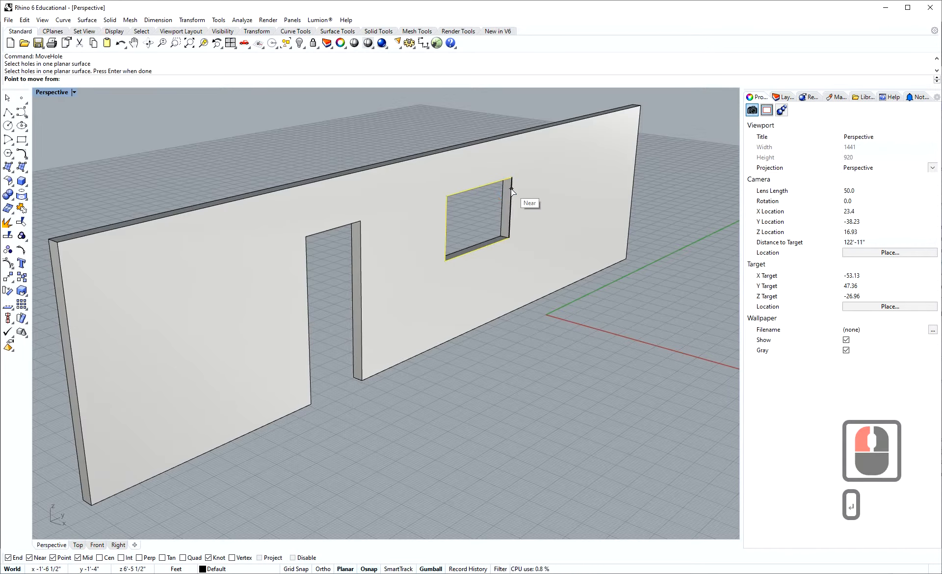
{"action": "left_click", "coordinate": [447, 196]}
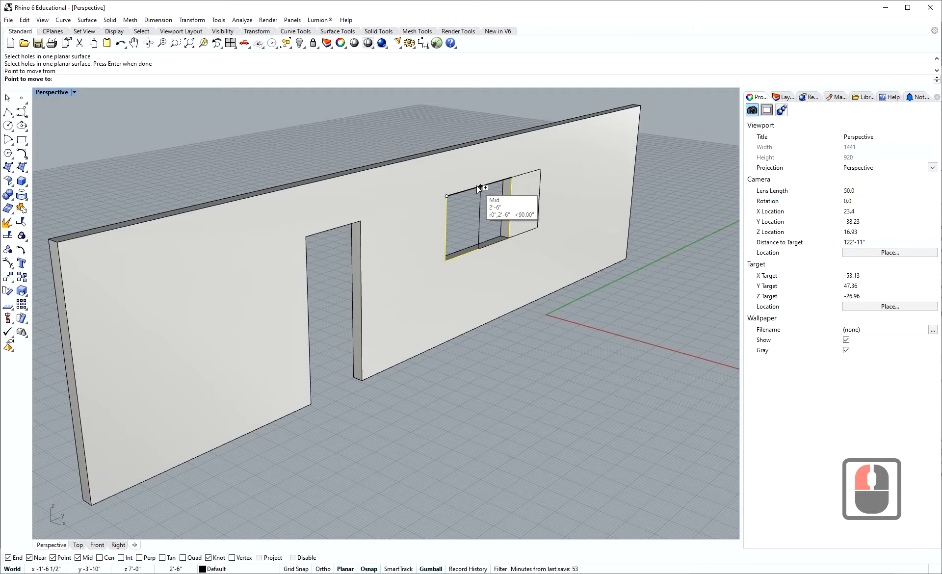
{"action": "type", "text": "1"}
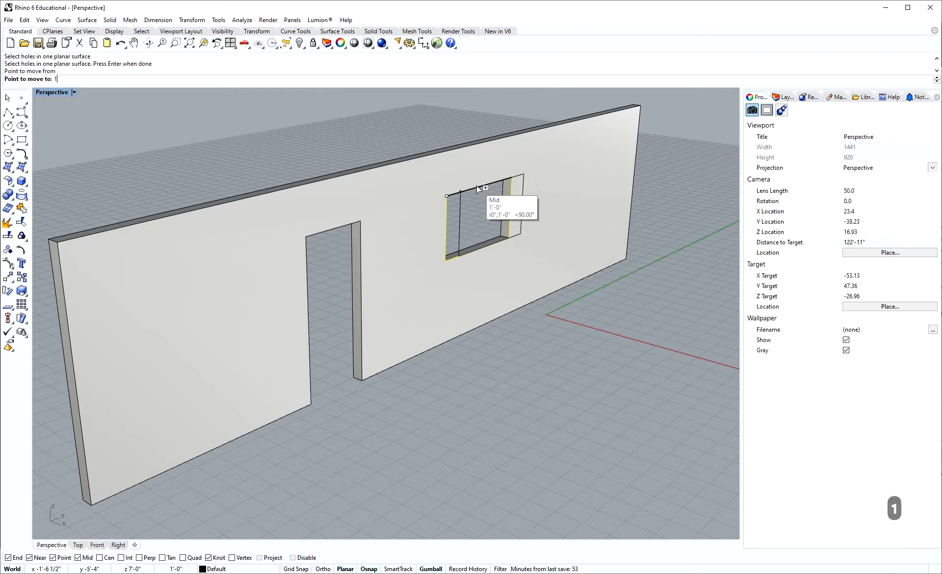
{"action": "key", "text": "Return"}
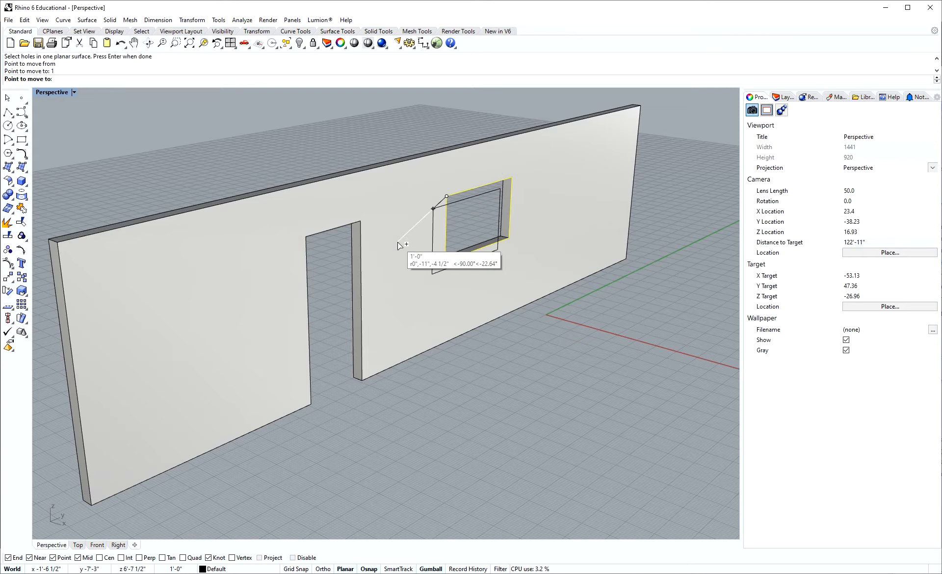
{"action": "key", "text": "shift"}
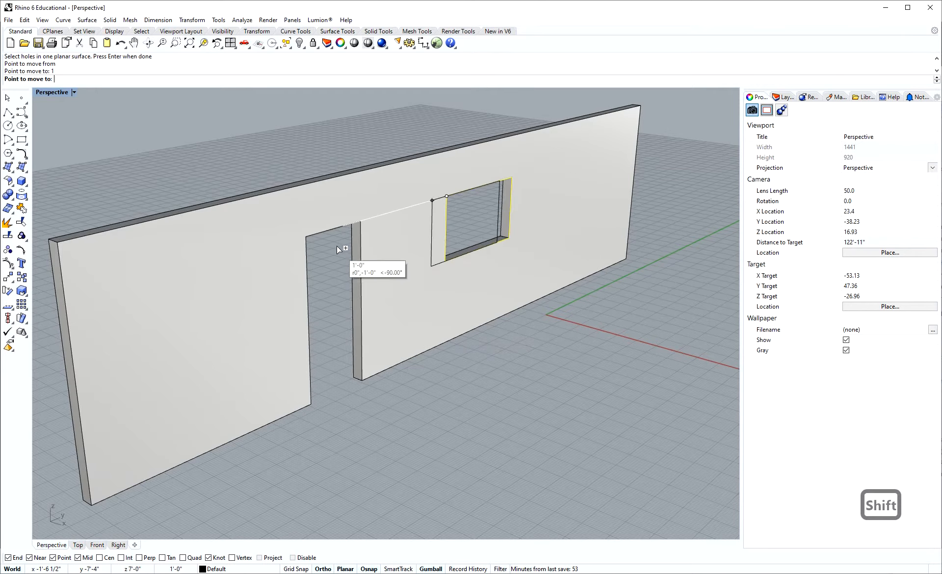
{"action": "left_click", "coordinate": [394, 212], "text": "shift"}
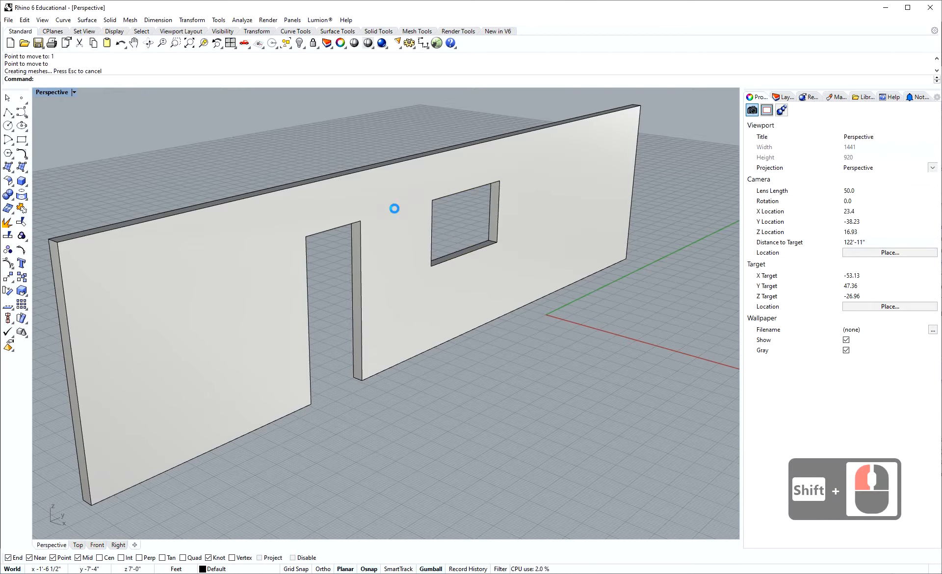
{"action": "left_click", "coordinate": [366, 146]}
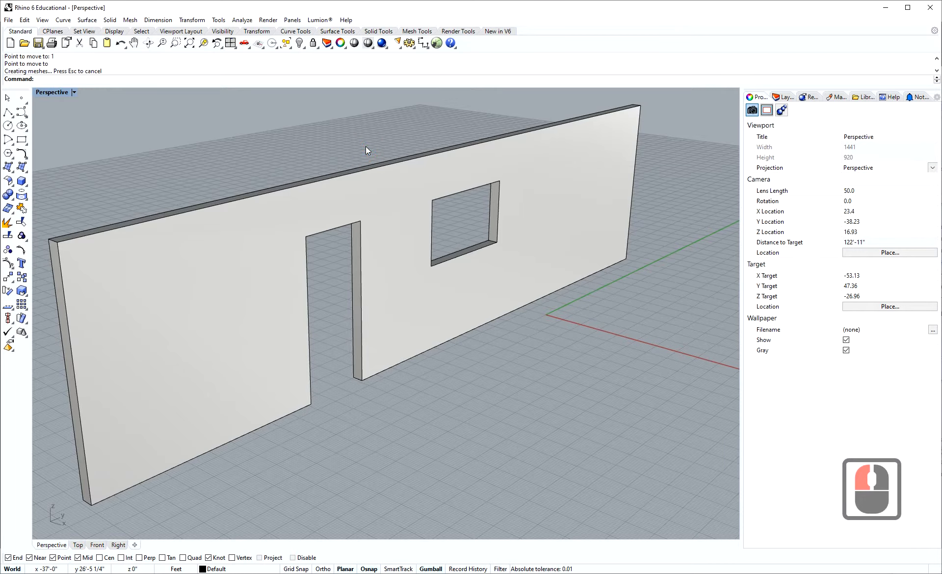
Step: Remove the window opening from the wall's front face with DeleteHole
{"action": "type", "text": "deletehole"}
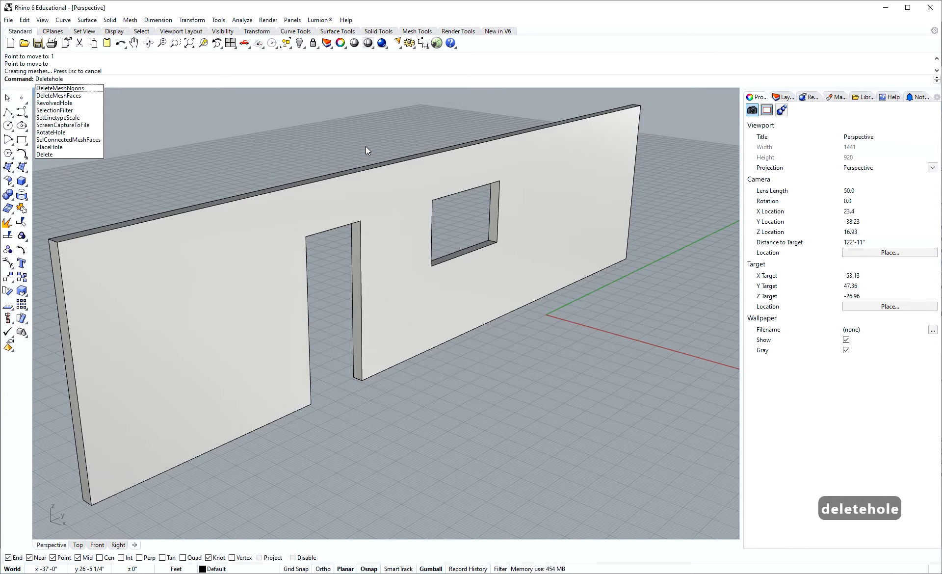
{"action": "key", "text": "shift"}
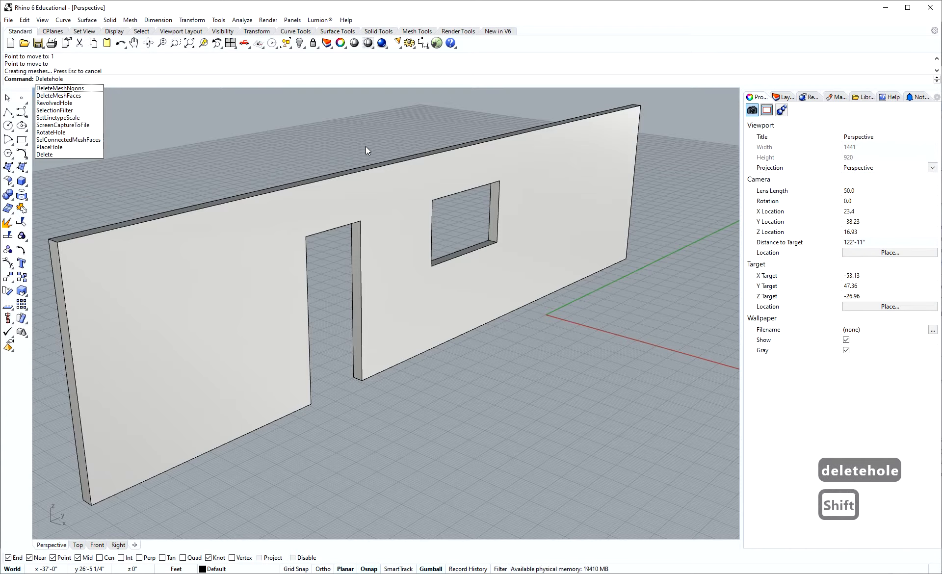
{"action": "key", "text": "Return"}
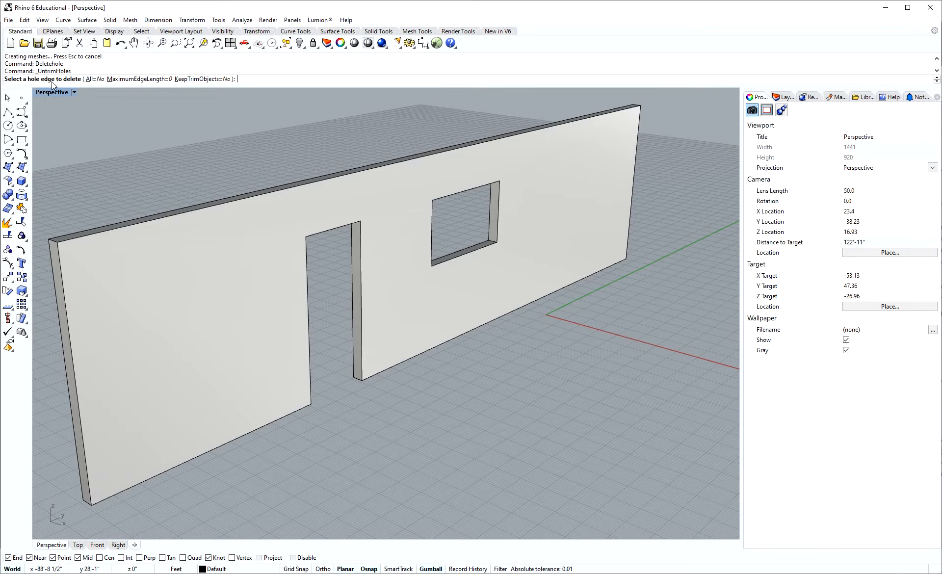
{"action": "left_click", "coordinate": [499, 190]}
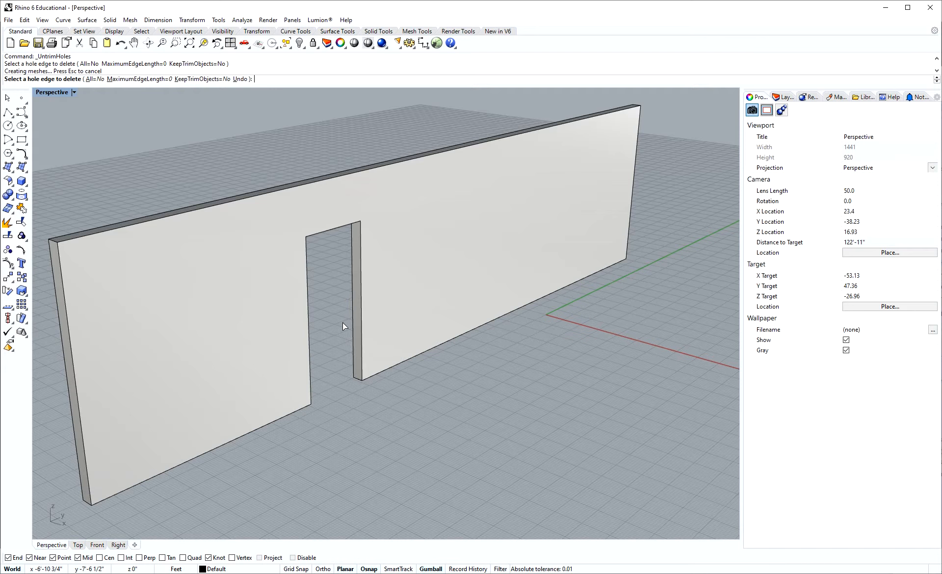
{"action": "key", "text": "Return"}
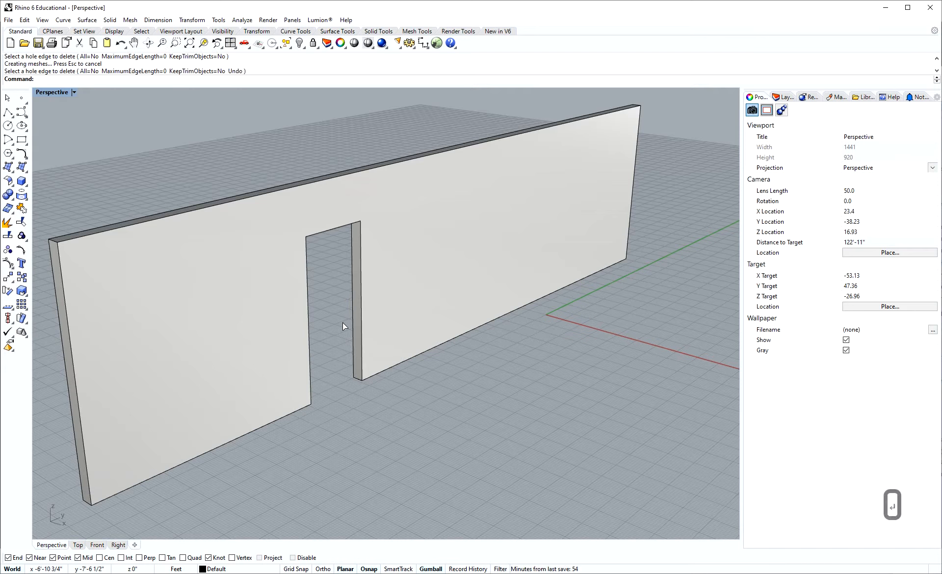
Step: Move the door opening's inner faces 2 feet along the wall with MoveFace, toward the side where the window was
{"action": "type", "text": "moveface"}
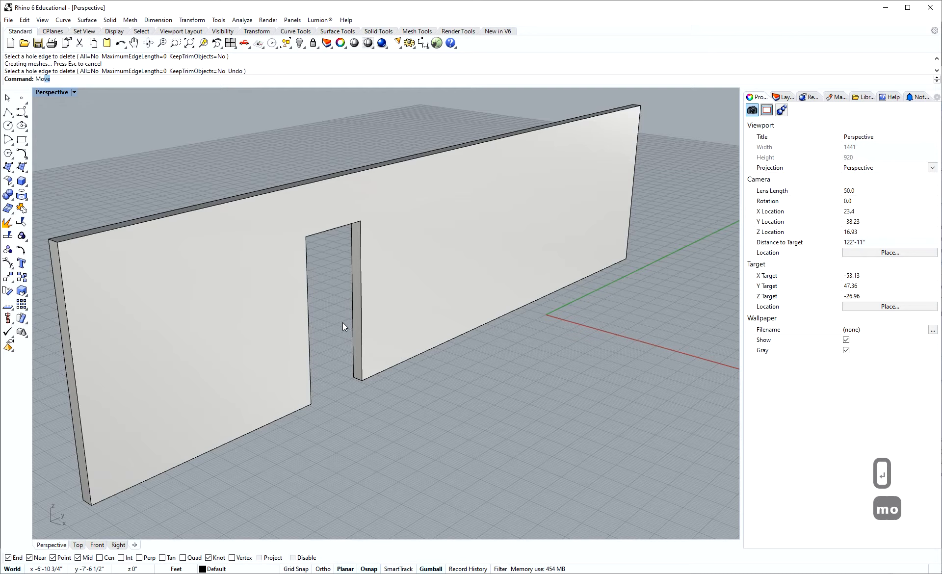
{"action": "key", "text": "Return"}
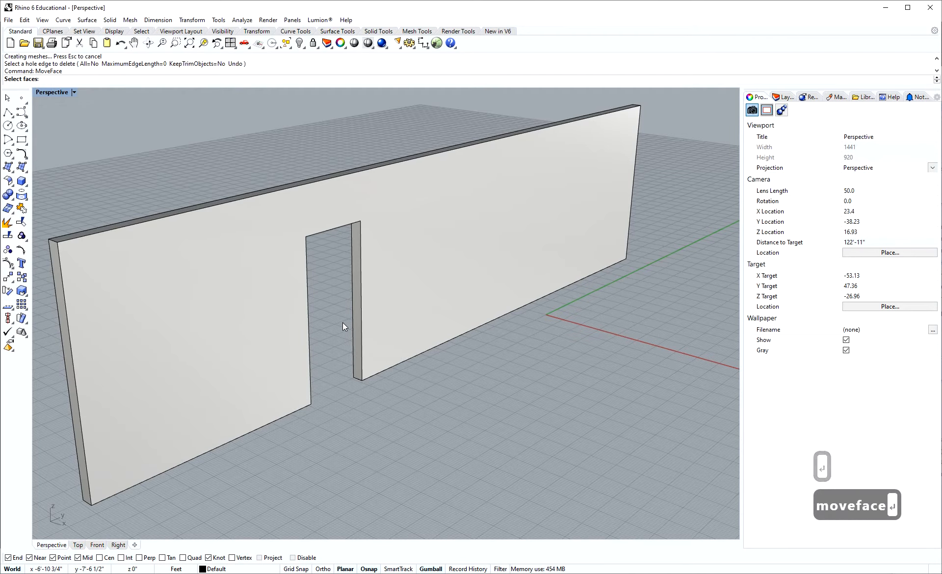
{"action": "scroll", "coordinate": [331, 235], "scroll_direction": "up", "scroll_amount": 5}
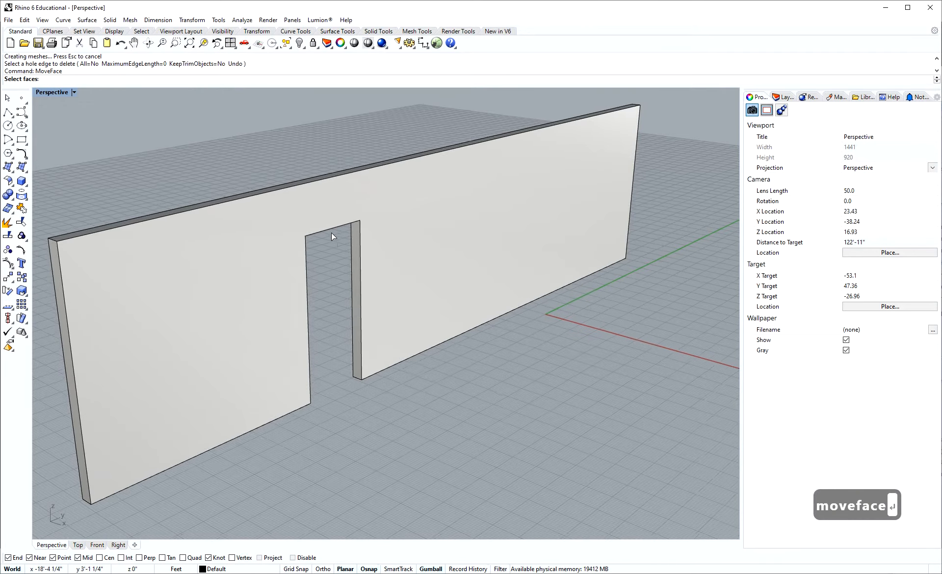
{"action": "scroll", "coordinate": [333, 223], "scroll_direction": "up", "scroll_amount": 6}
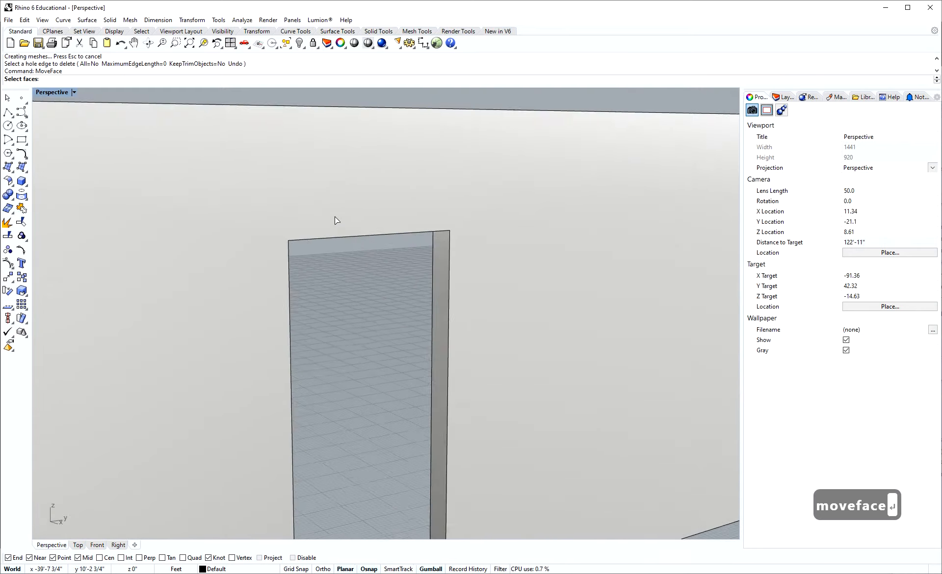
{"action": "scroll", "coordinate": [405, 155], "scroll_direction": "down", "scroll_amount": 3}
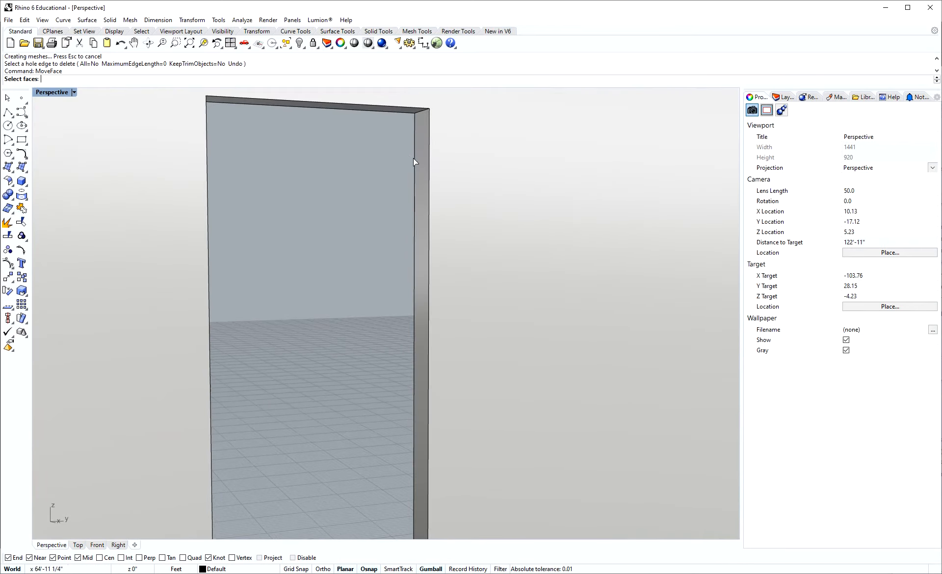
{"action": "left_click", "coordinate": [422, 140]}
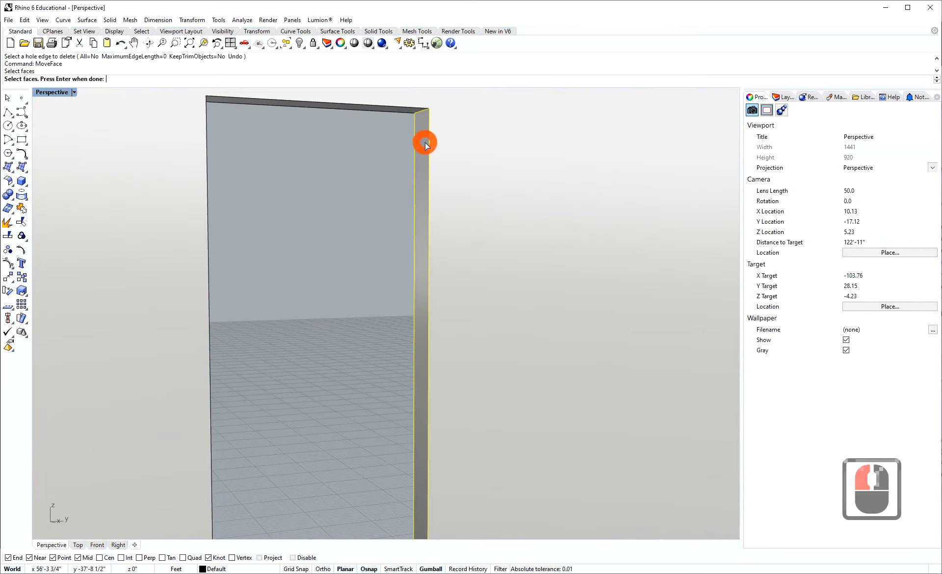
{"action": "left_click", "coordinate": [397, 112]}
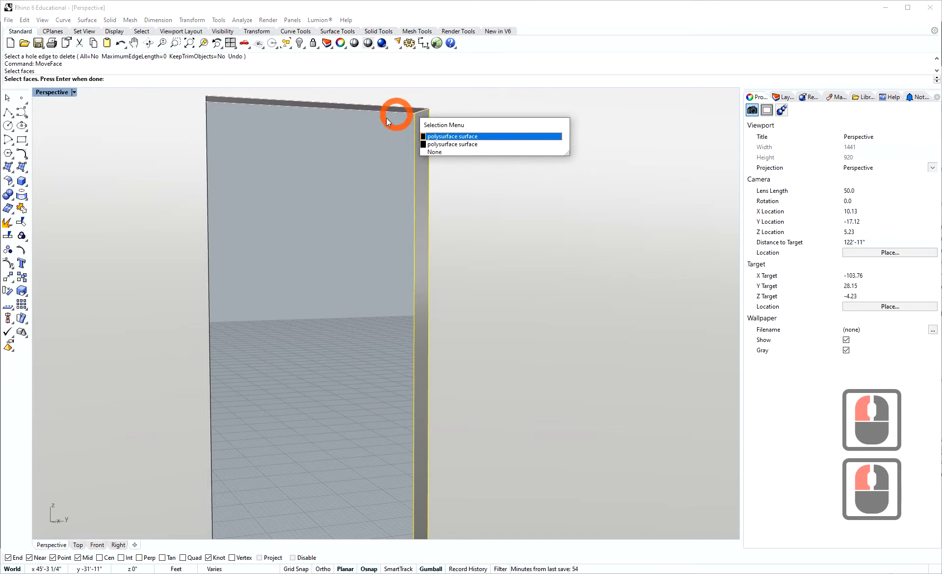
{"action": "left_click", "coordinate": [437, 133]}
{"action": "left_click", "coordinate": [450, 136]}
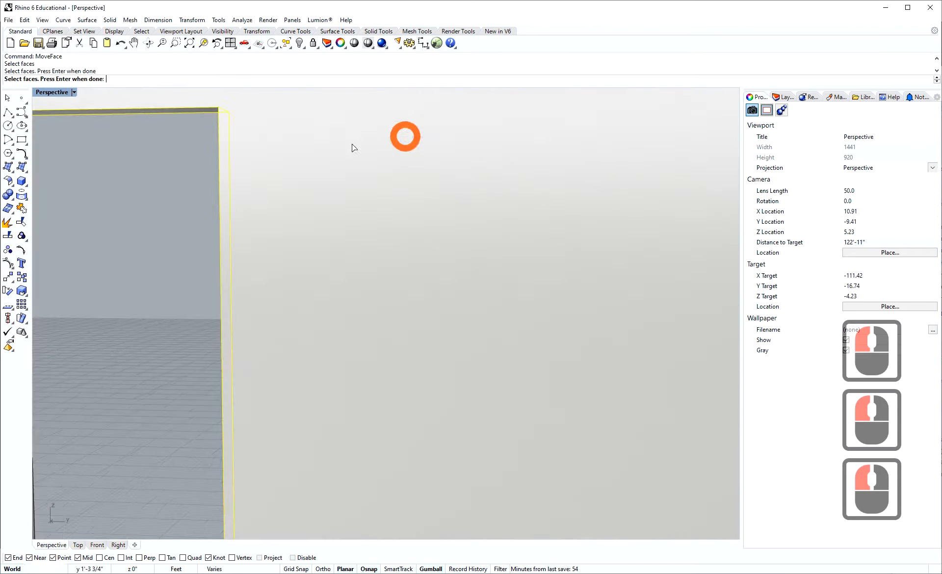
{"action": "right_click_drag", "start_coordinate": [307, 163], "coordinate": [299, 278]}
{"action": "key", "text": "Return"}
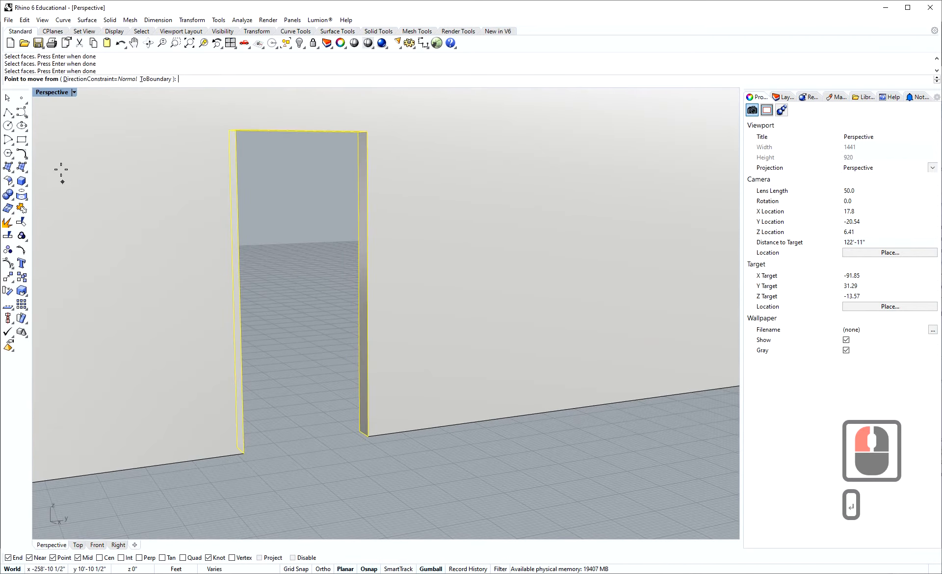
{"action": "left_click", "coordinate": [368, 436]}
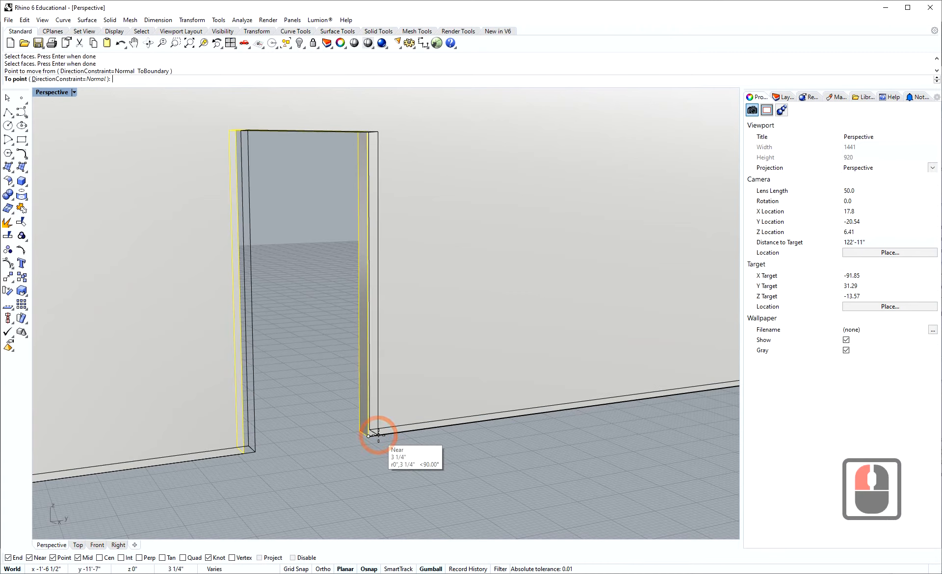
{"action": "type", "text": "2"}
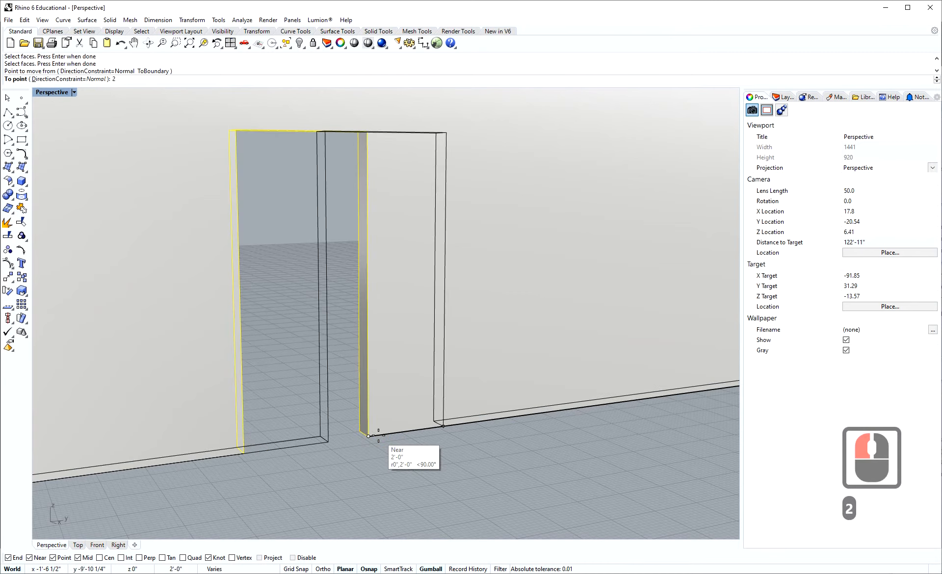
{"action": "key", "text": "Return"}
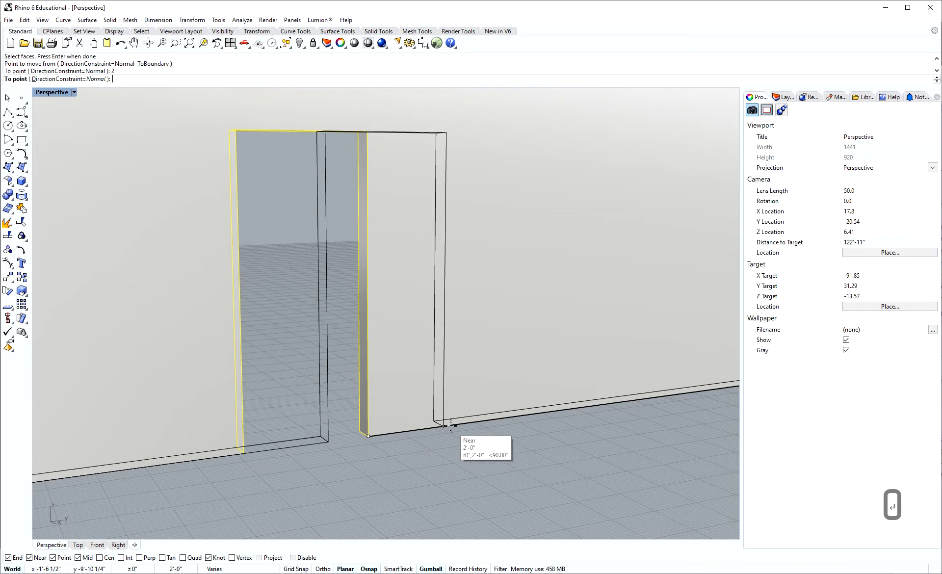
{"action": "left_click", "coordinate": [443, 425]}
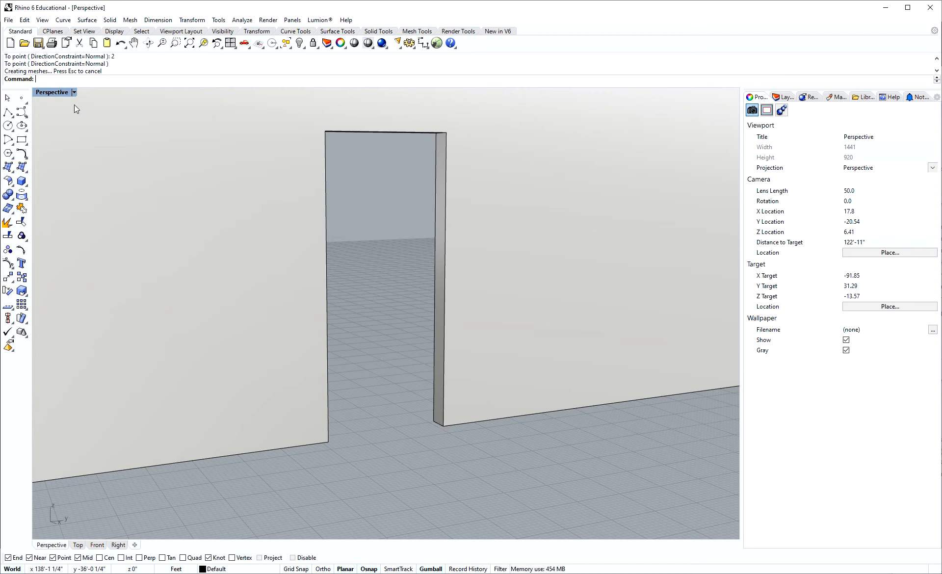
Step: Draw a box filling the door opening, from one jamb's outer base corner to the opposite inner corner and up to the opening's top
{"action": "left_click", "coordinate": [21, 181]}
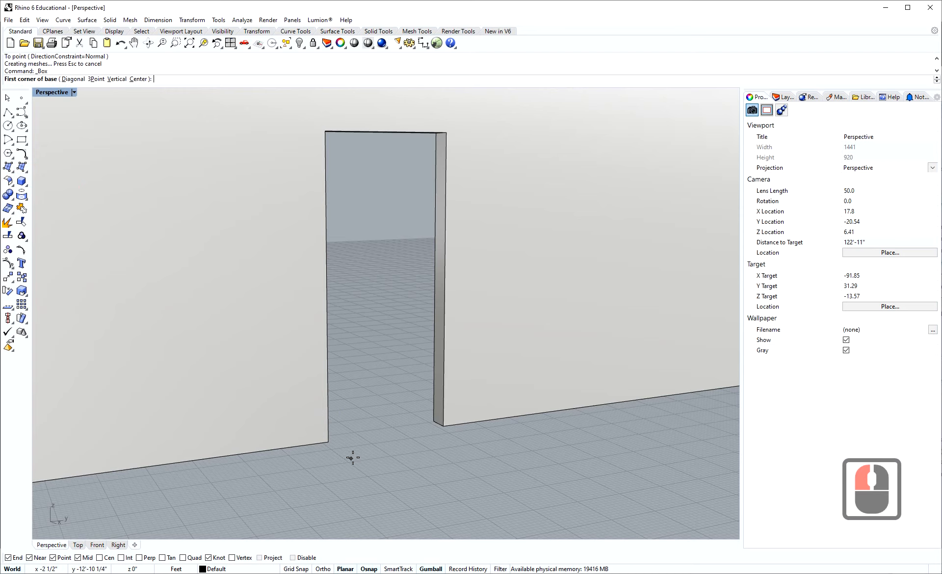
{"action": "scroll", "coordinate": [353, 457], "scroll_direction": "up", "scroll_amount": 6}
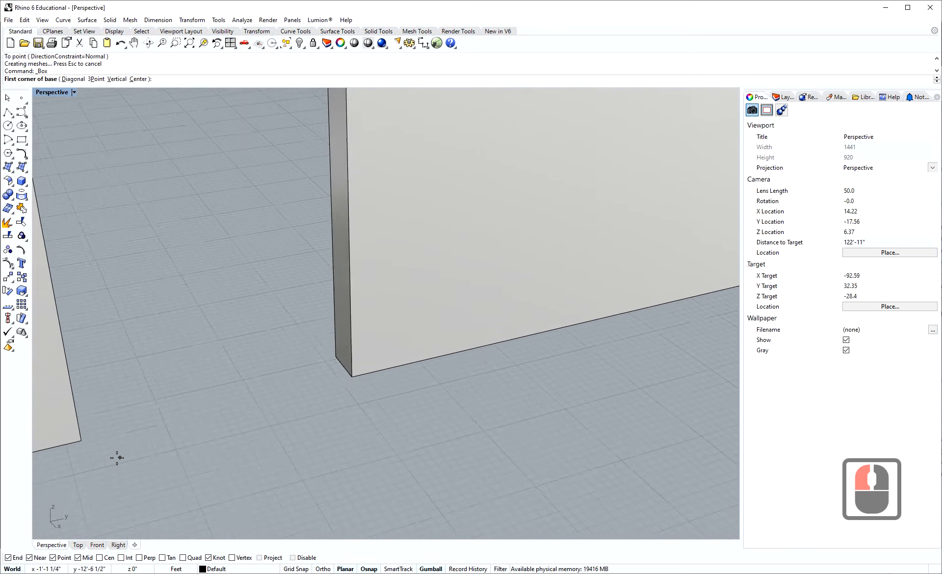
{"action": "right_click_drag", "start_coordinate": [117, 458], "coordinate": [242, 407]}
{"action": "left_click", "coordinate": [273, 409]}
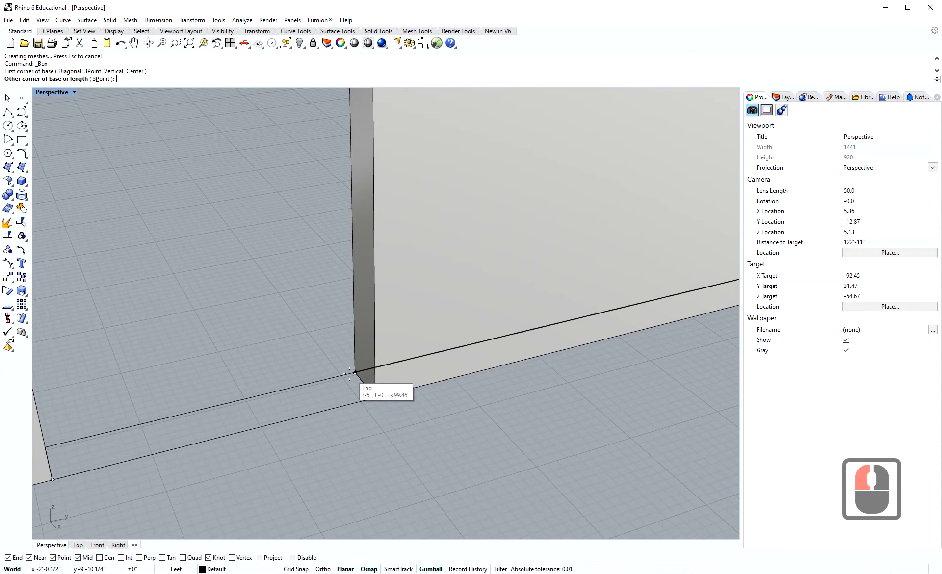
{"action": "left_click", "coordinate": [350, 374]}
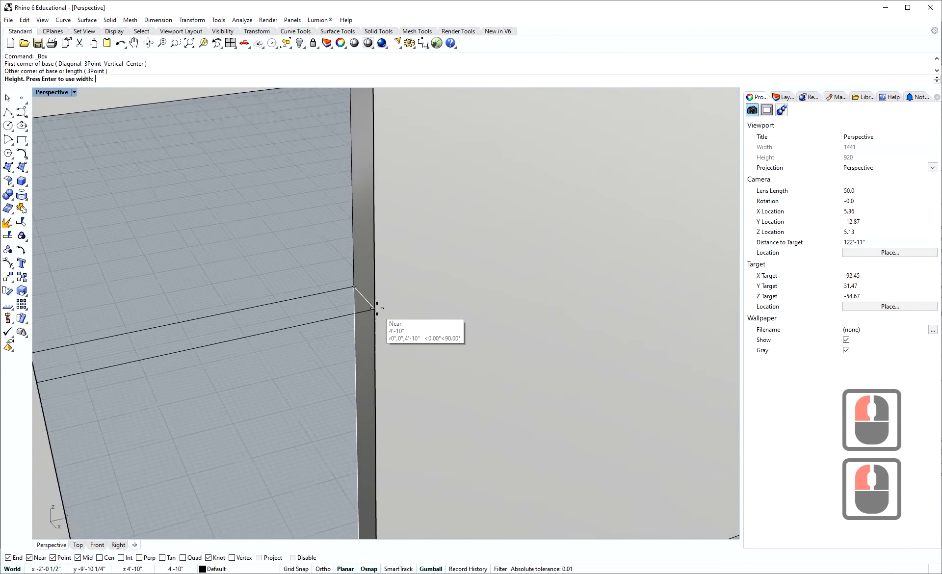
{"action": "left_click", "coordinate": [376, 113]}
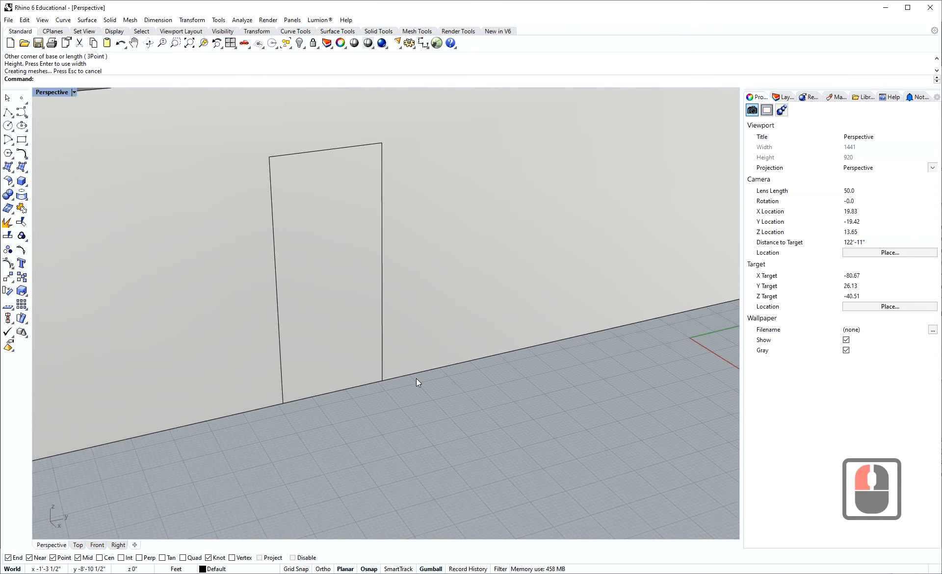
Step: Combine the wall and the box filling its door opening into one solid with BooleanUnion, and check the joined selection
{"action": "type", "text": "bool"}
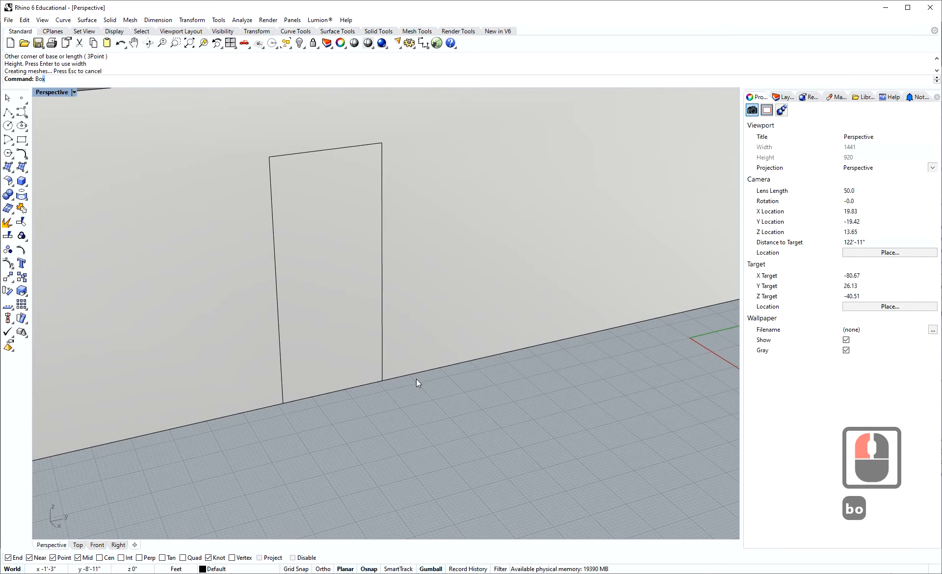
{"action": "key", "text": "Return"}
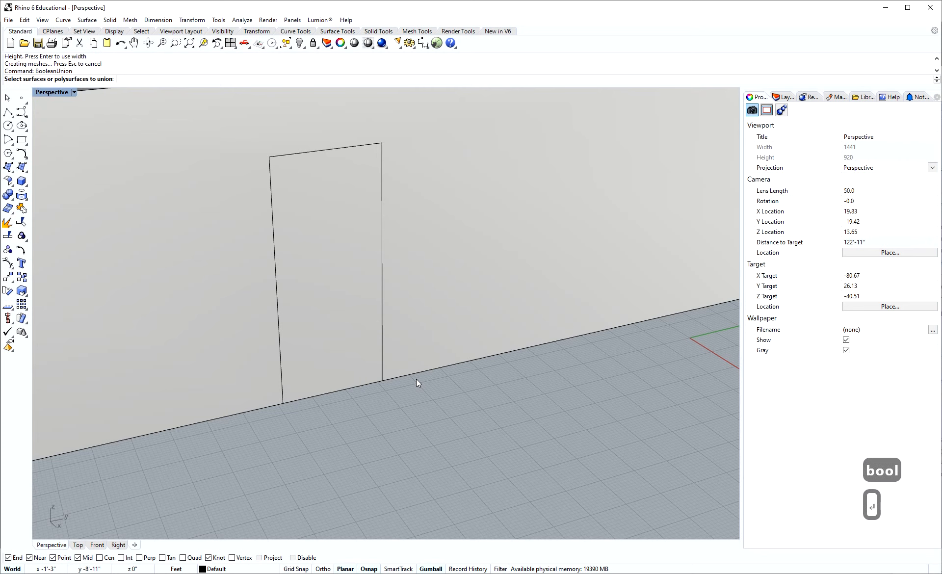
{"action": "left_click", "coordinate": [179, 173]}
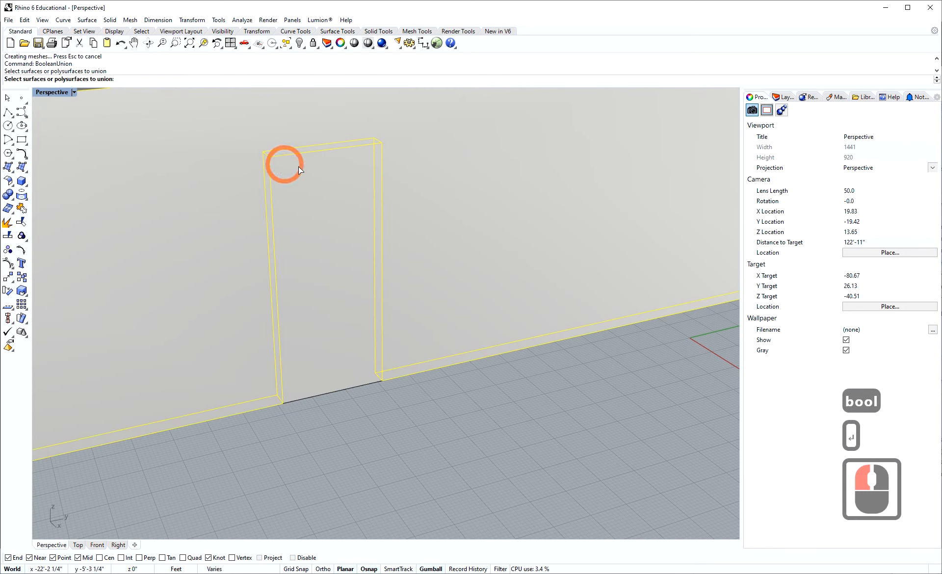
{"action": "left_click", "coordinate": [326, 245]}
{"action": "key", "text": "Return"}
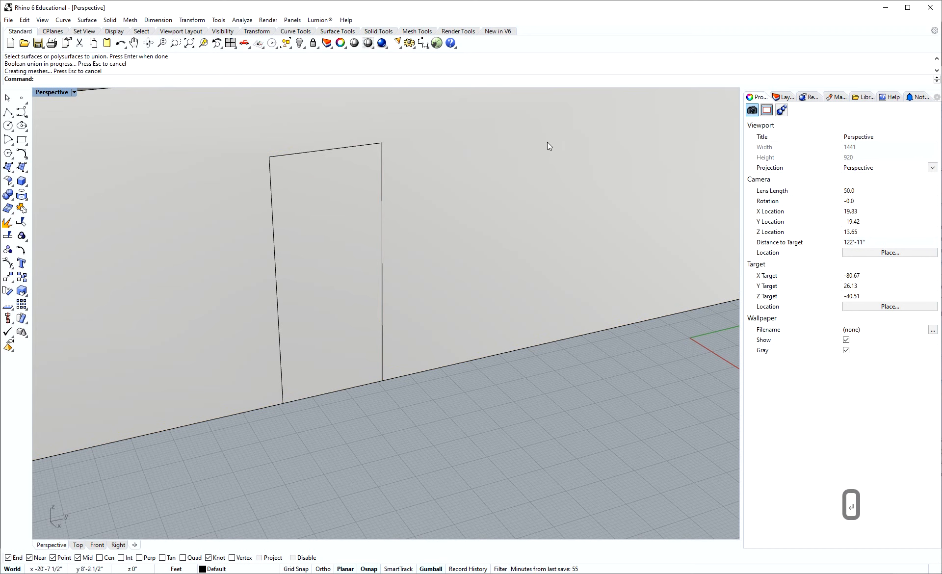
{"action": "left_click", "coordinate": [498, 180]}
{"action": "left_click", "coordinate": [349, 143]}
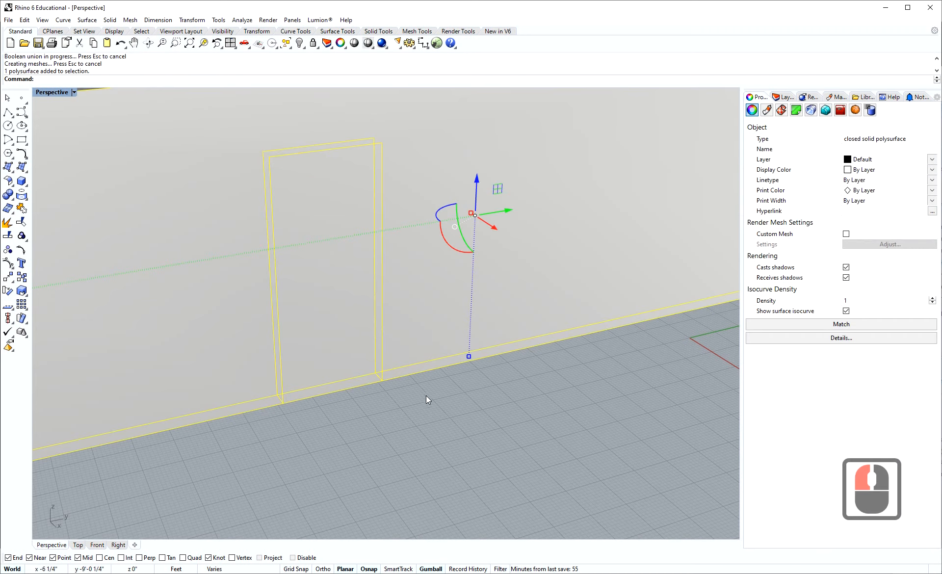
{"action": "left_click", "coordinate": [433, 418]}
Step: Merge the coplanar faces of the unioned wall with MergeAllFaces to remove the leftover door outline
{"action": "type", "text": "MergeAllFaces"}
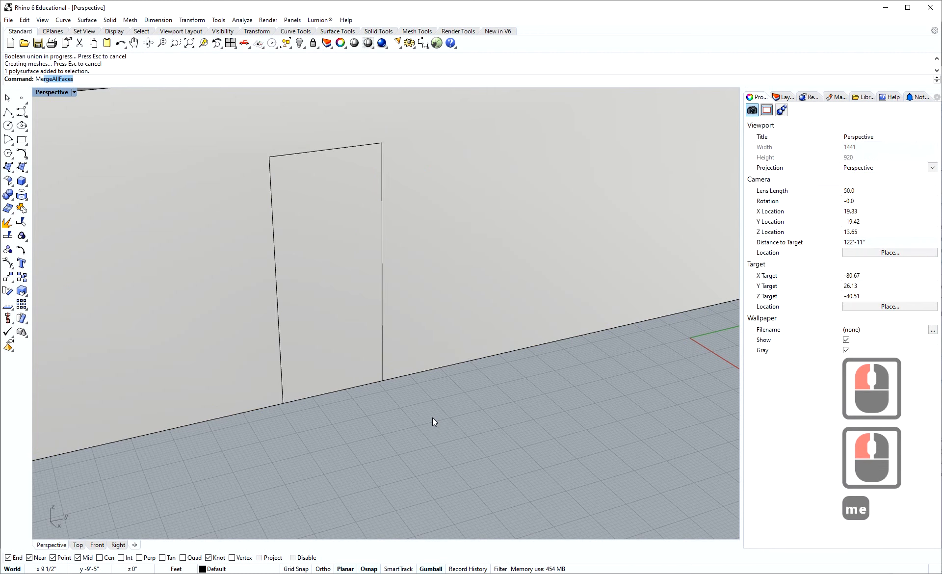
{"action": "key", "text": "Return"}
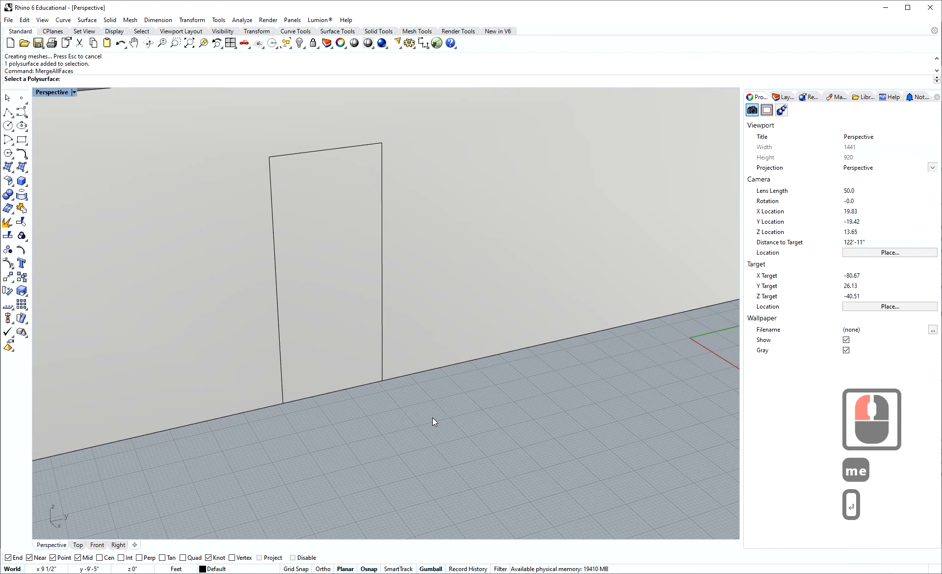
{"action": "left_click", "coordinate": [431, 211]}
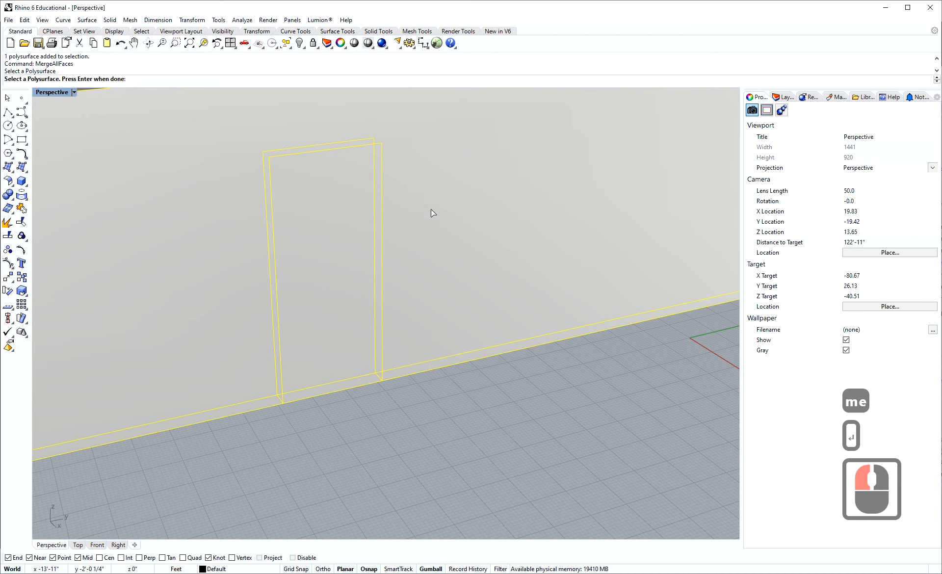
{"action": "key", "text": "Return"}
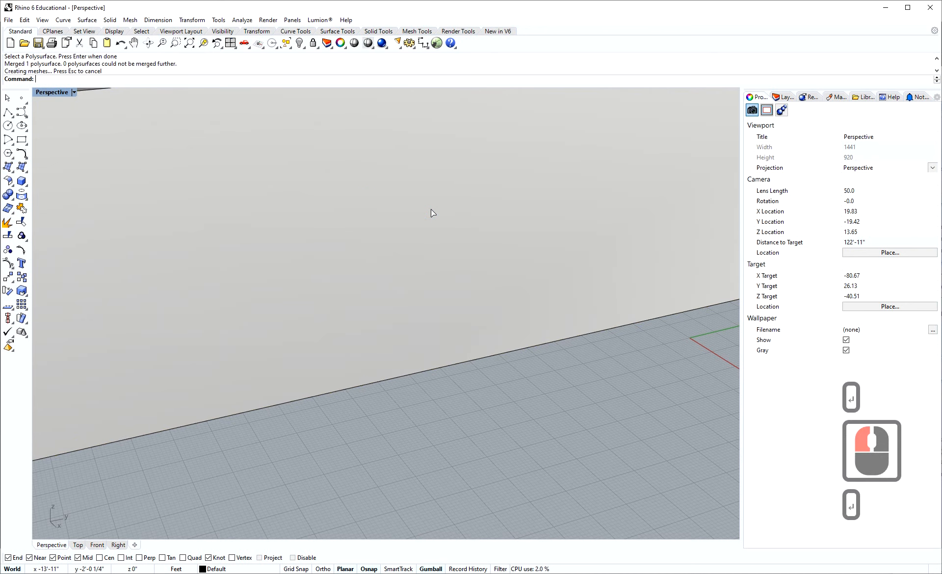
{"action": "scroll", "coordinate": [431, 209], "scroll_direction": "down", "scroll_amount": 7}
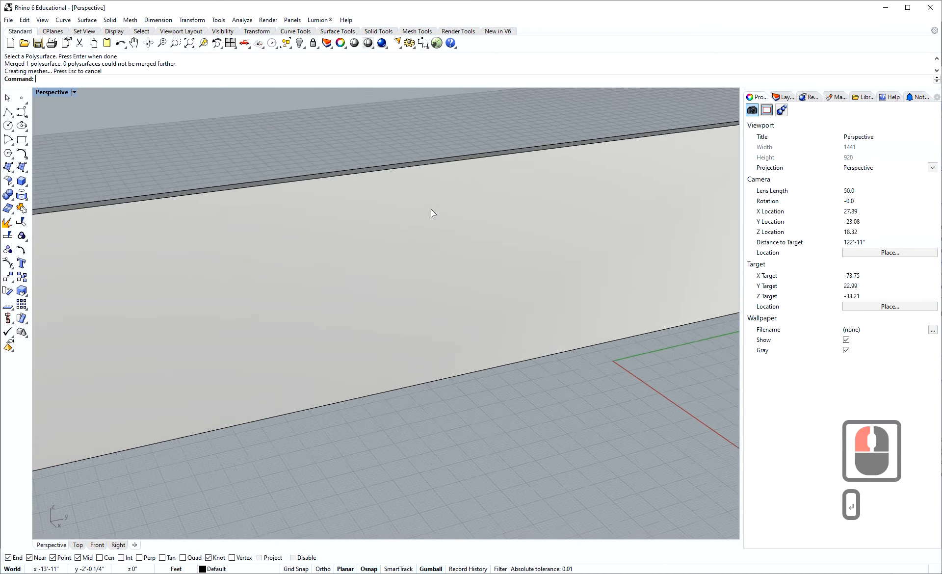